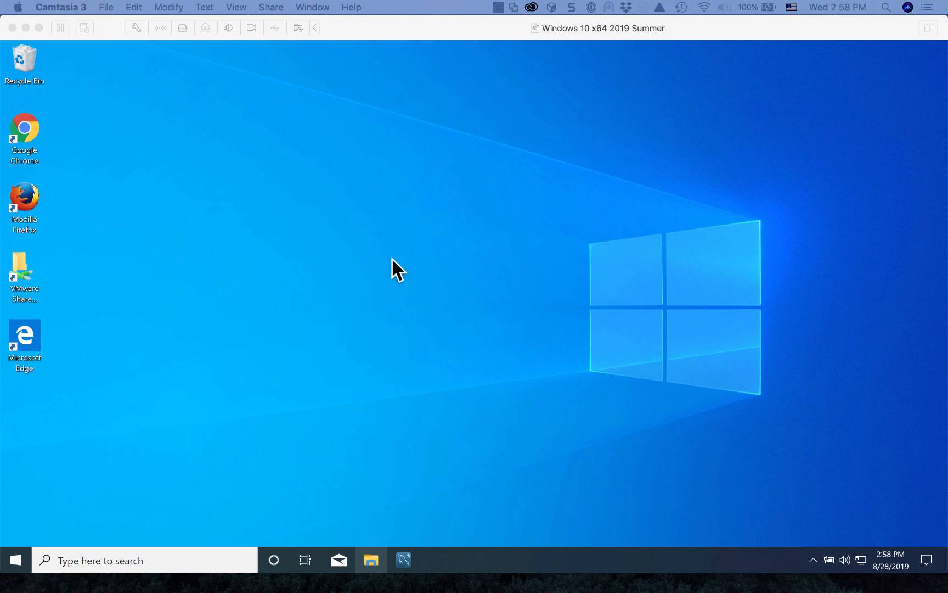
# Open Microsoft Edge and search the web for "anaconda download".
pyautogui.click(27, 333)
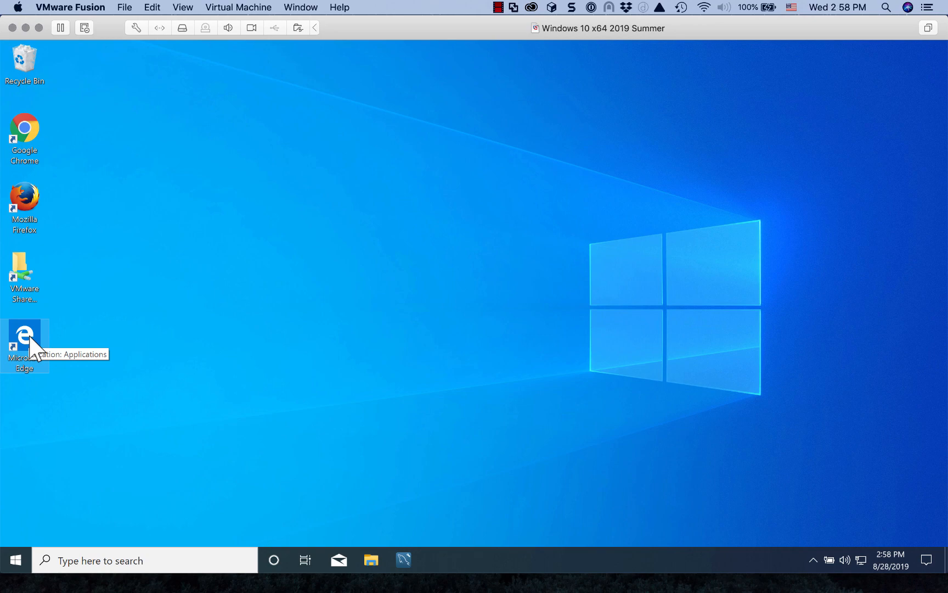
pyautogui.doubleClick(29, 330)
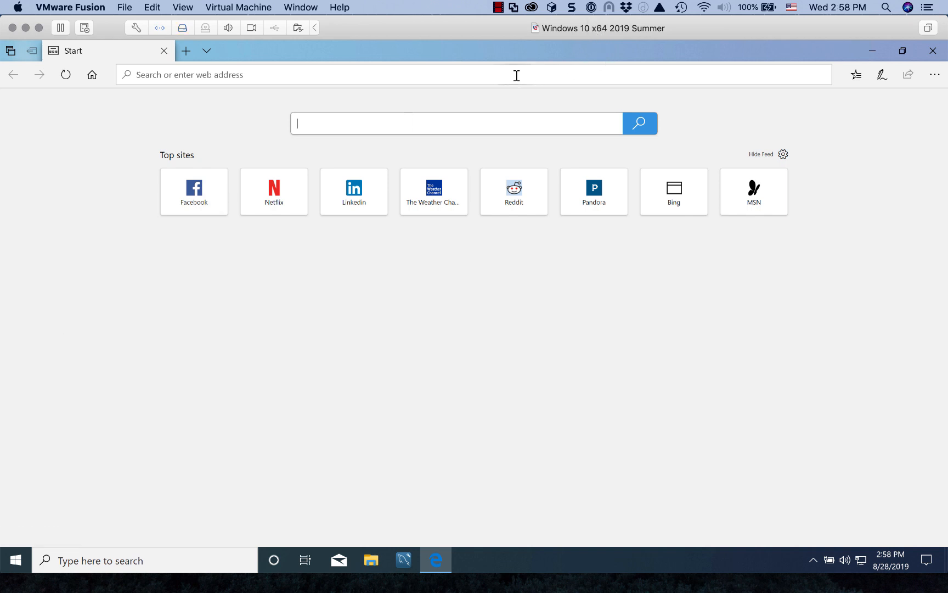
pyautogui.click(516, 75)
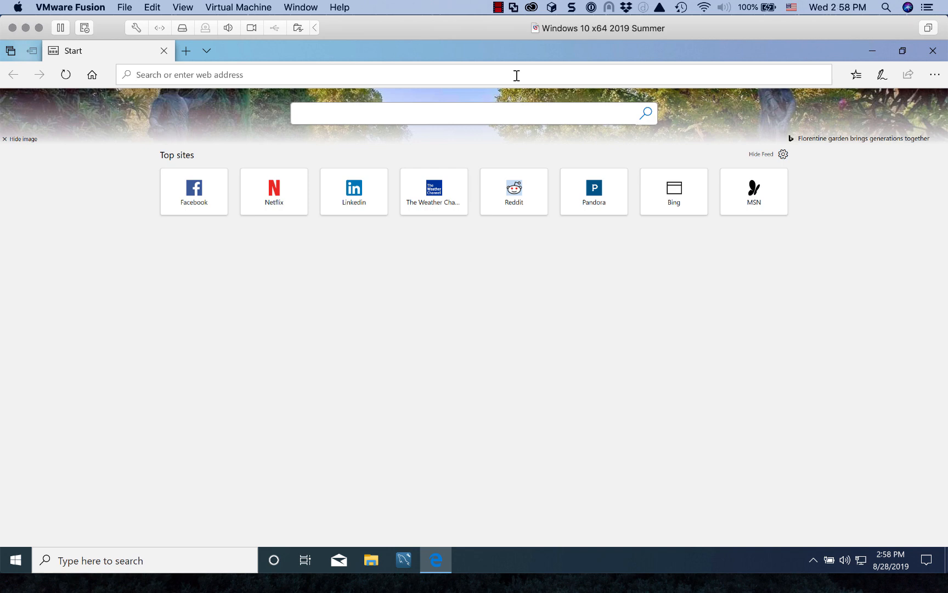
pyautogui.write('anaco')
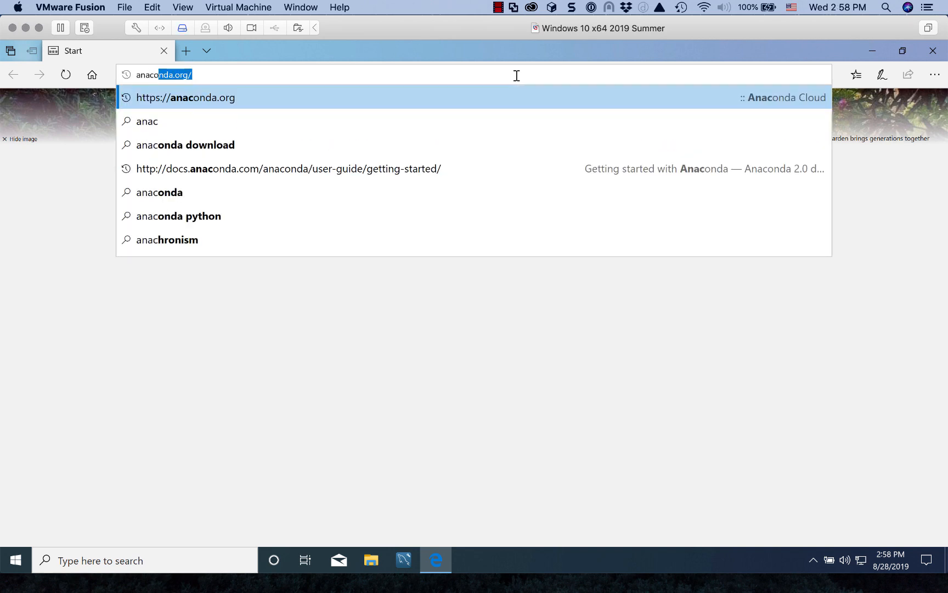
pyautogui.write('nda download')
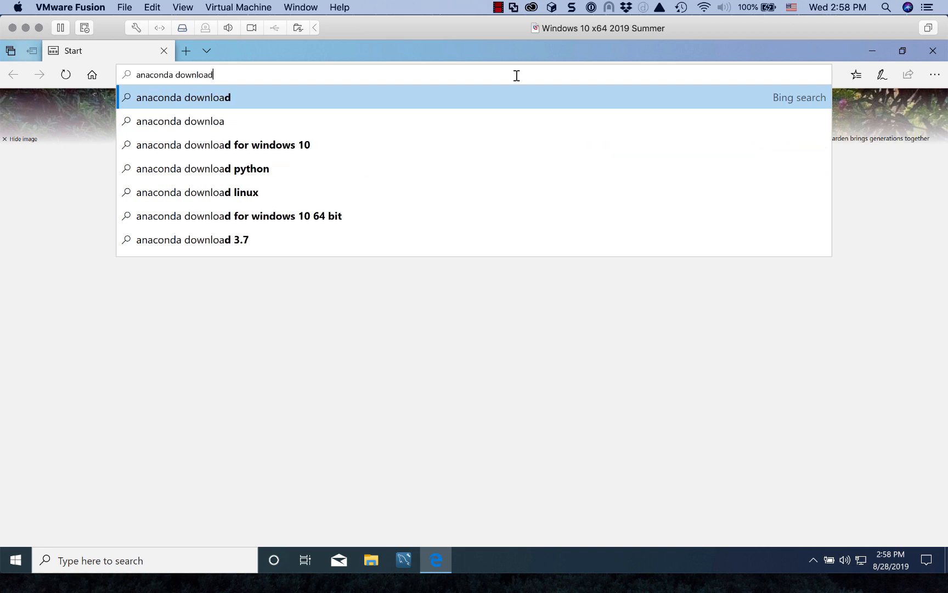
pyautogui.press('Return')
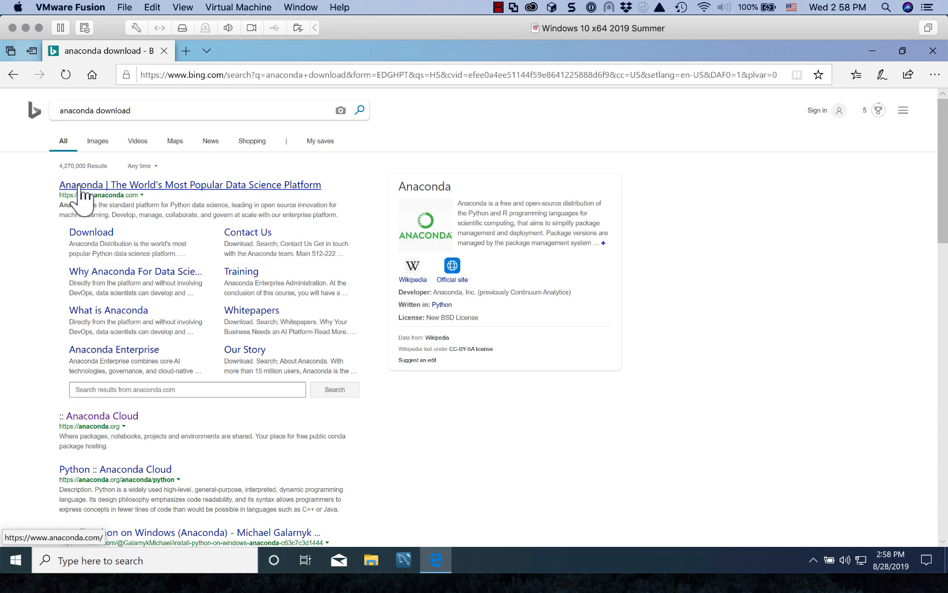
# Go to the Anaconda website's distribution download page and show the installers for Windows.
pyautogui.click(81, 188)
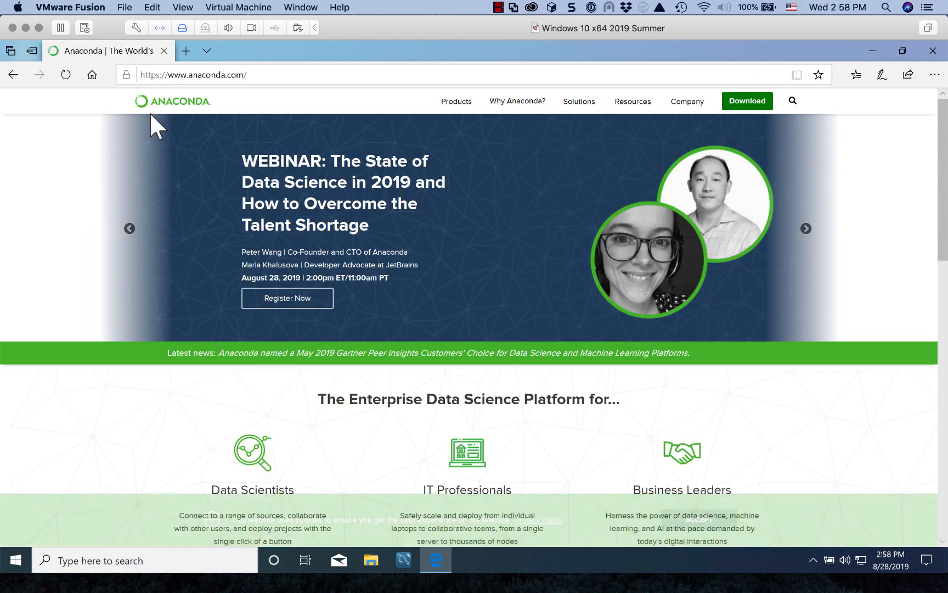
pyautogui.click(755, 103)
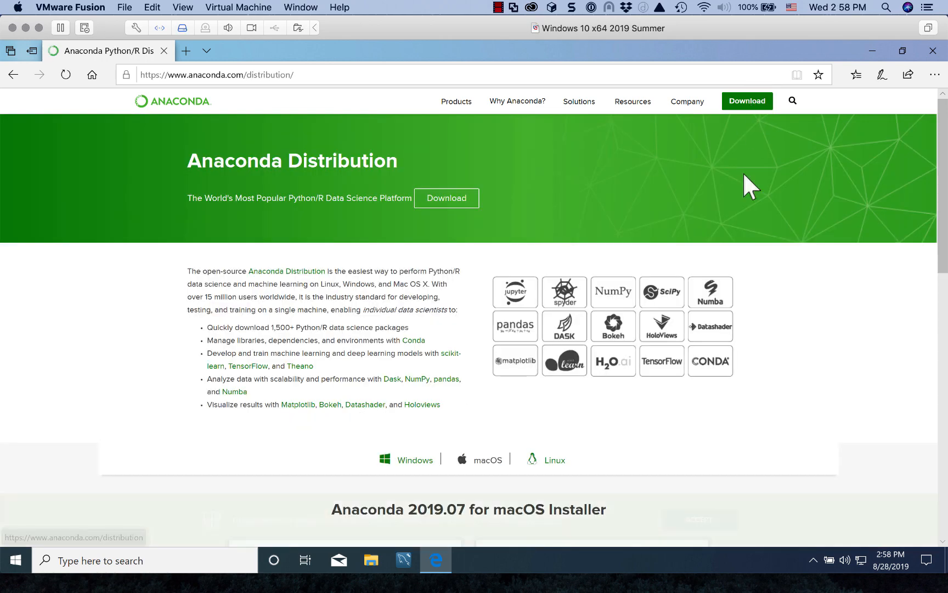
pyautogui.scroll(-3, 733, 248)
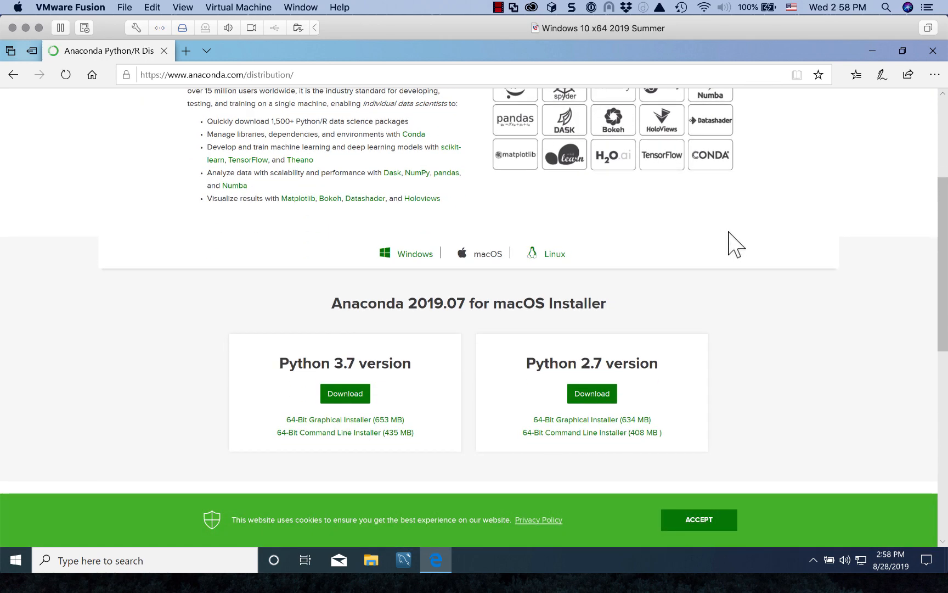
pyautogui.scroll(1, 728, 231)
pyautogui.scroll(-1, 728, 231)
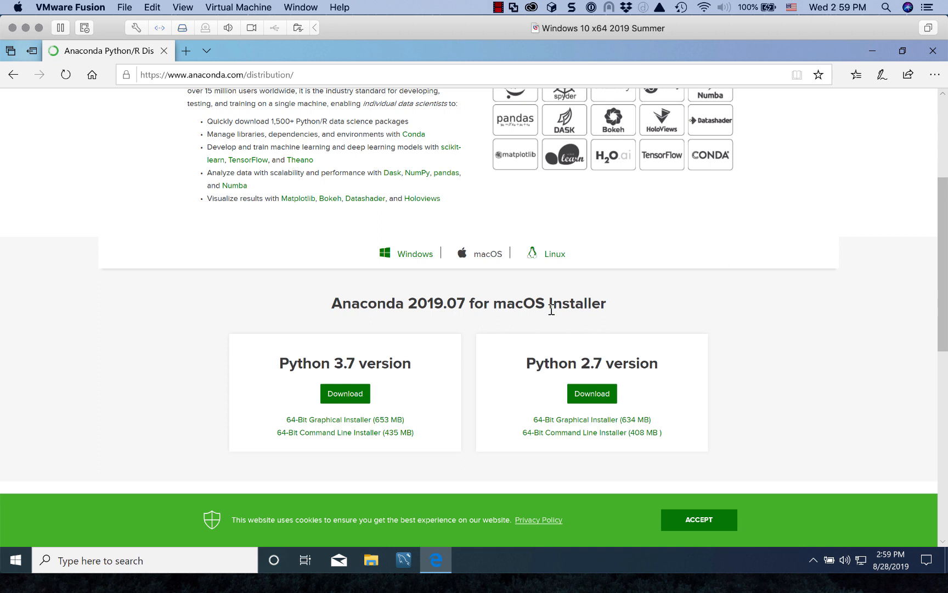
pyautogui.click(404, 251)
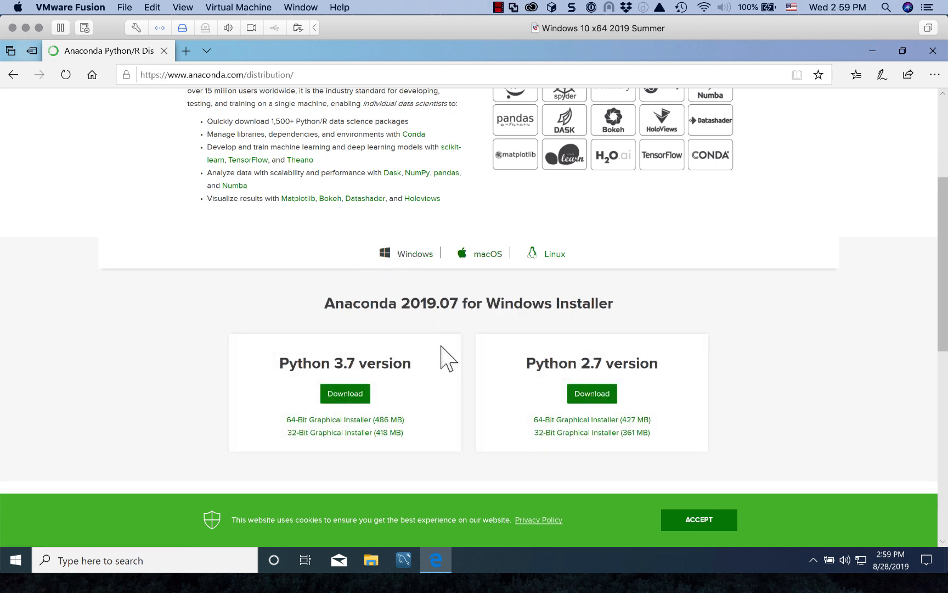
# Download the Python 3.7 64-Bit Graphical Installer for Windows and save the file.
pyautogui.scroll(-3, 444, 368)
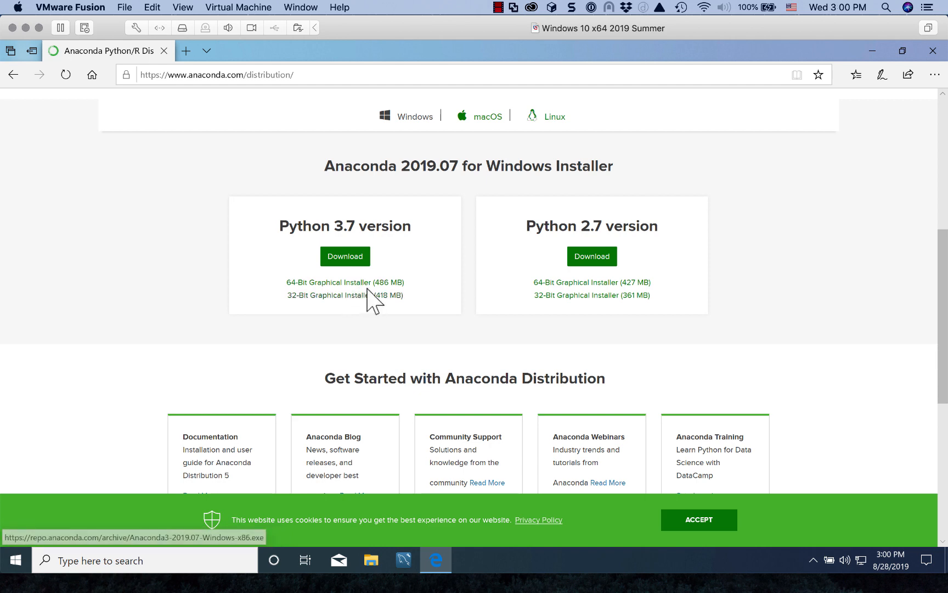
pyautogui.click(337, 297)
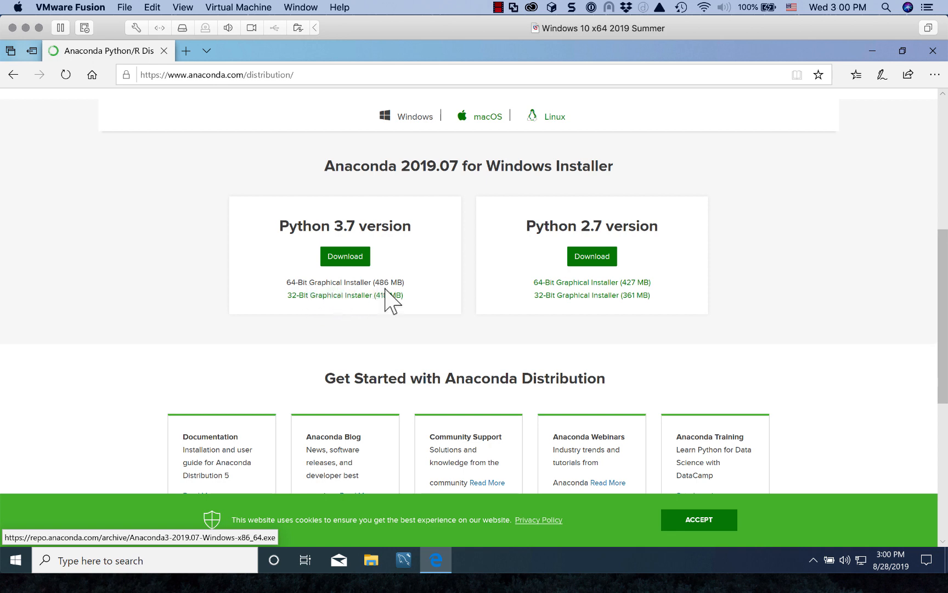
pyautogui.click(358, 282)
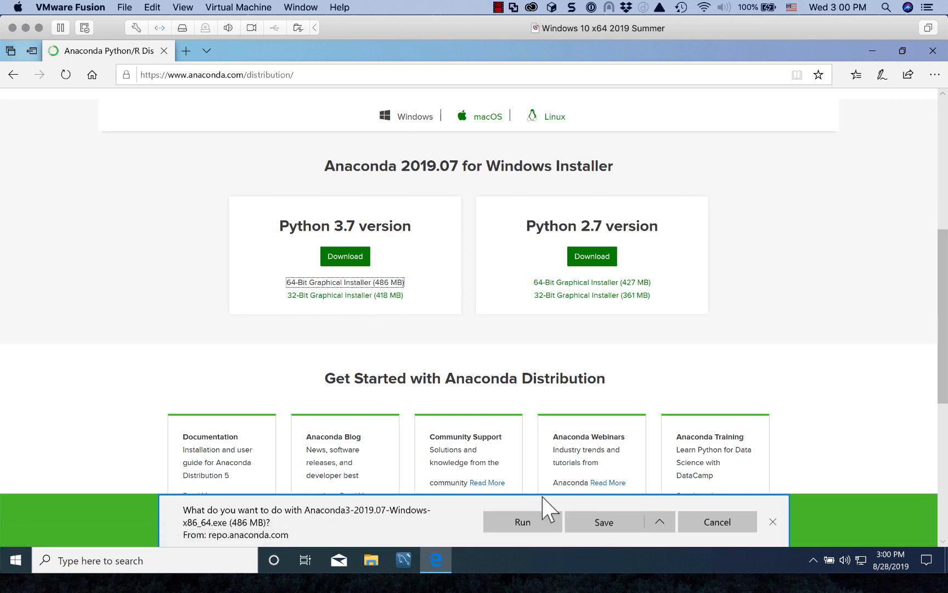
pyautogui.click(610, 522)
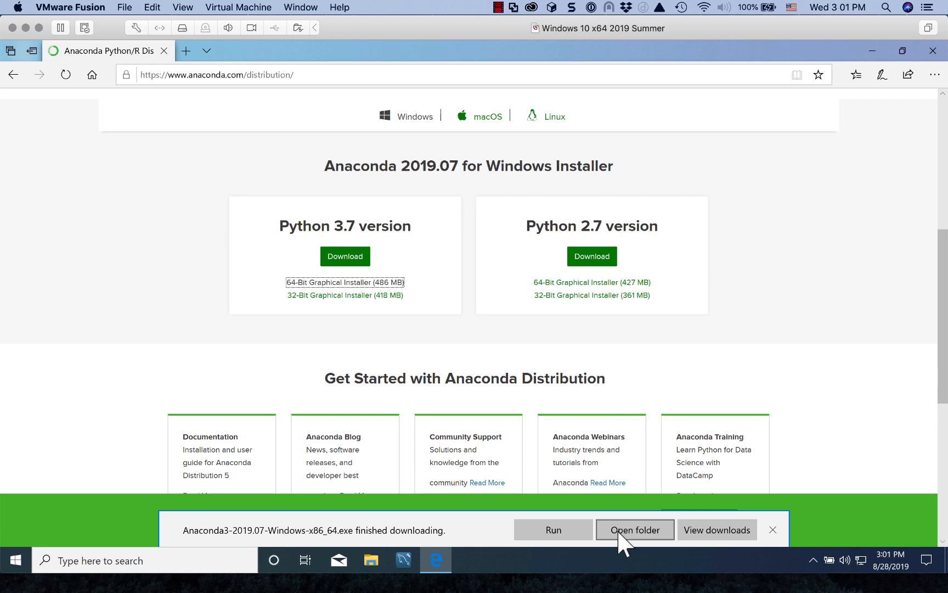
# Open the folder containing the downloaded installer and close the browser.
pyautogui.click(618, 530)
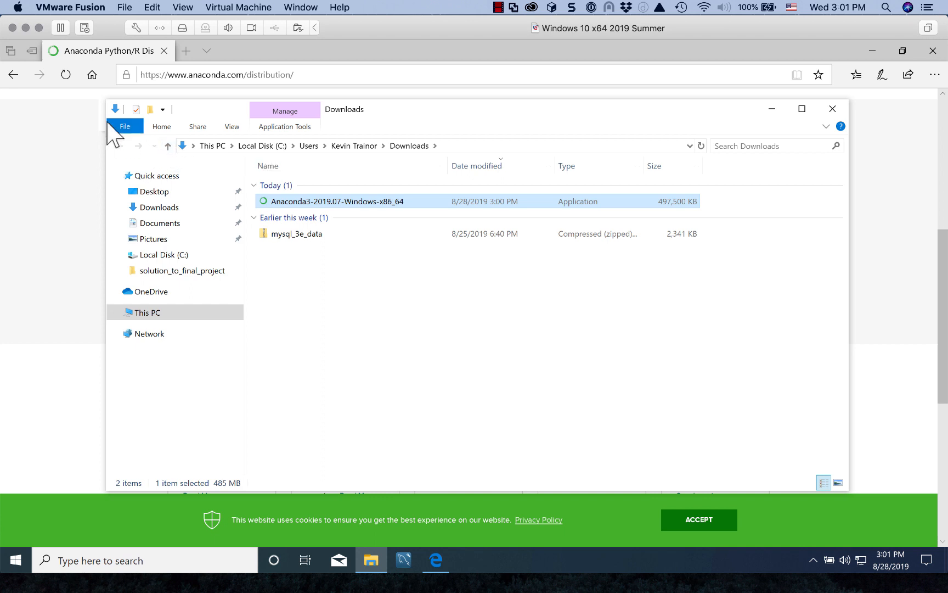
pyautogui.click(892, 131)
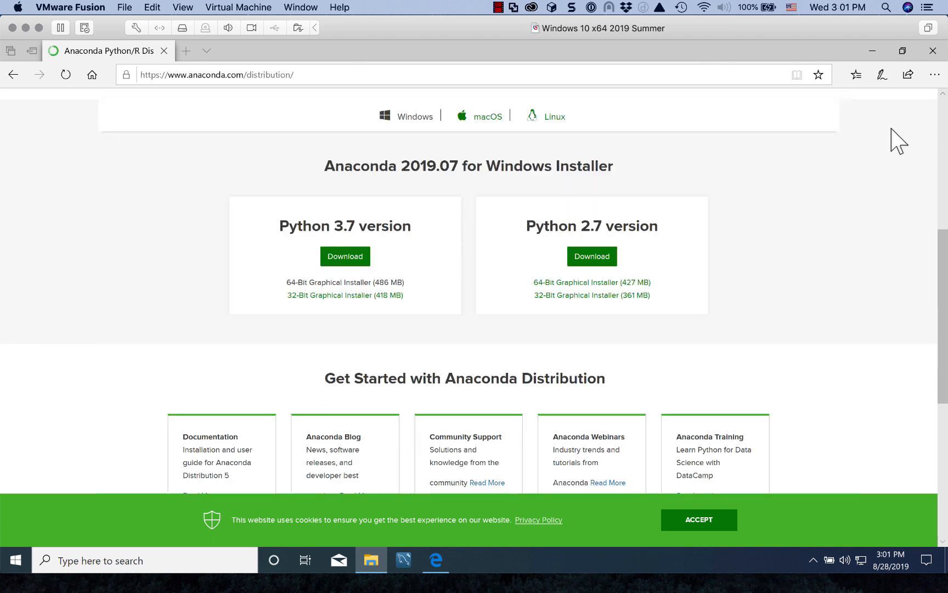
pyautogui.click(933, 51)
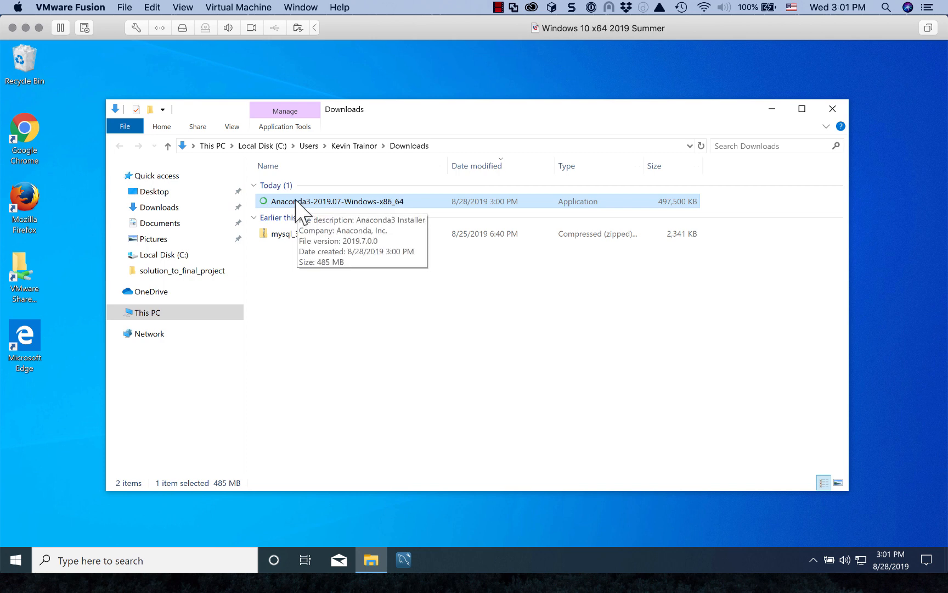
# Launch the Anaconda3-2019.07-Windows-x86_64 installer, dismiss the backup disk notice, and accept the license agreement.
pyautogui.doubleClick(295, 201)
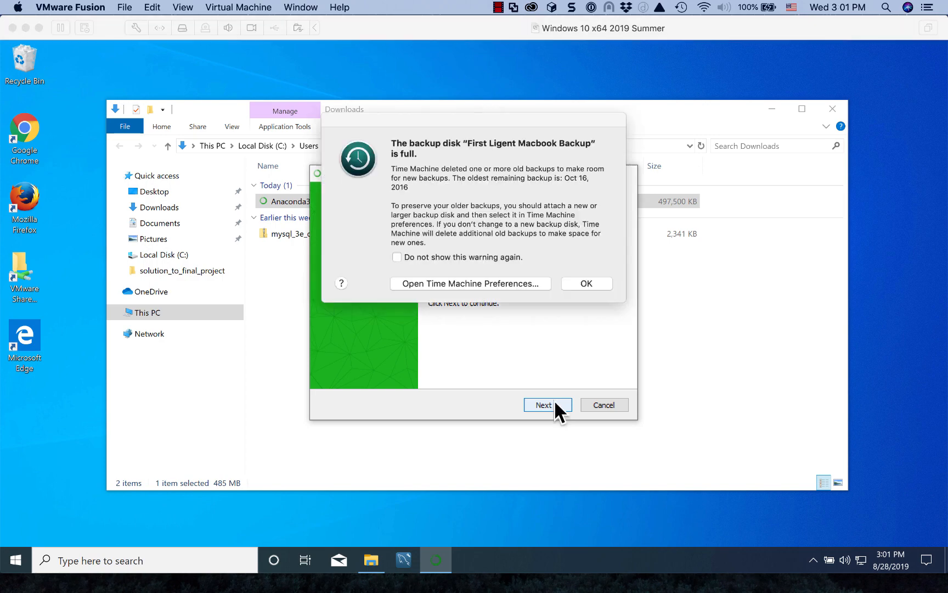
pyautogui.click(588, 283)
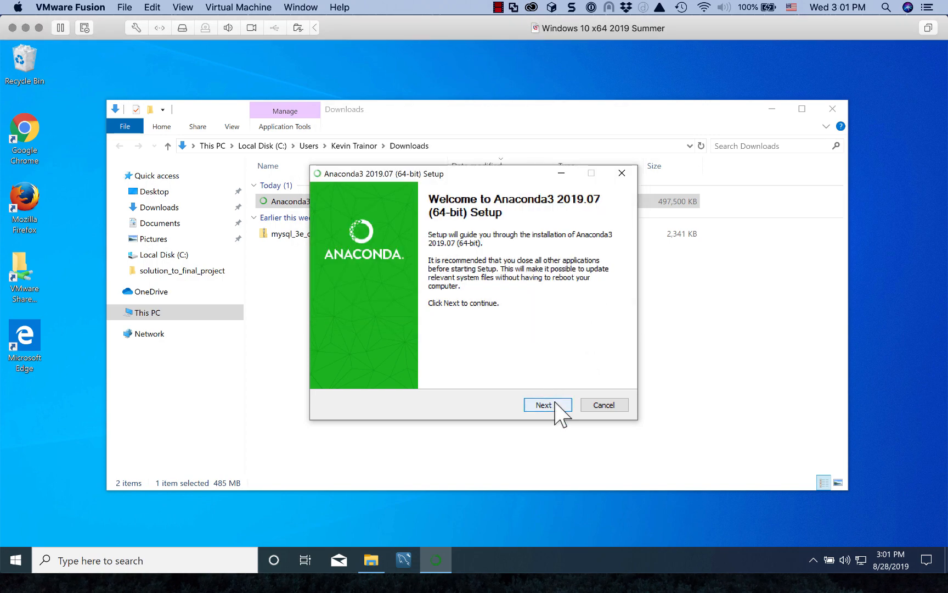
pyautogui.click(556, 404)
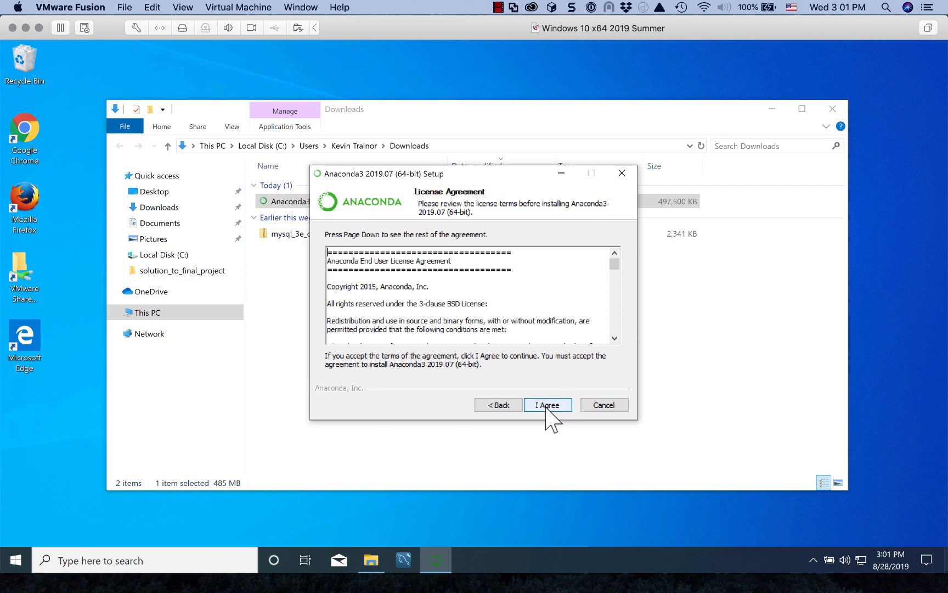
pyautogui.click(547, 405)
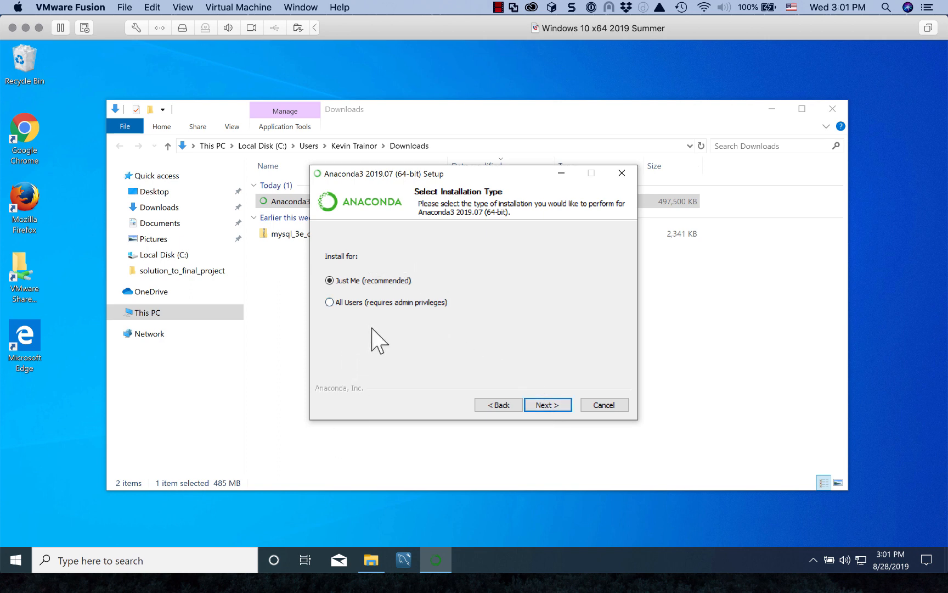
# Choose the Just Me installation type and accept the default destination folder despite the space in its path.
pyautogui.click(533, 406)
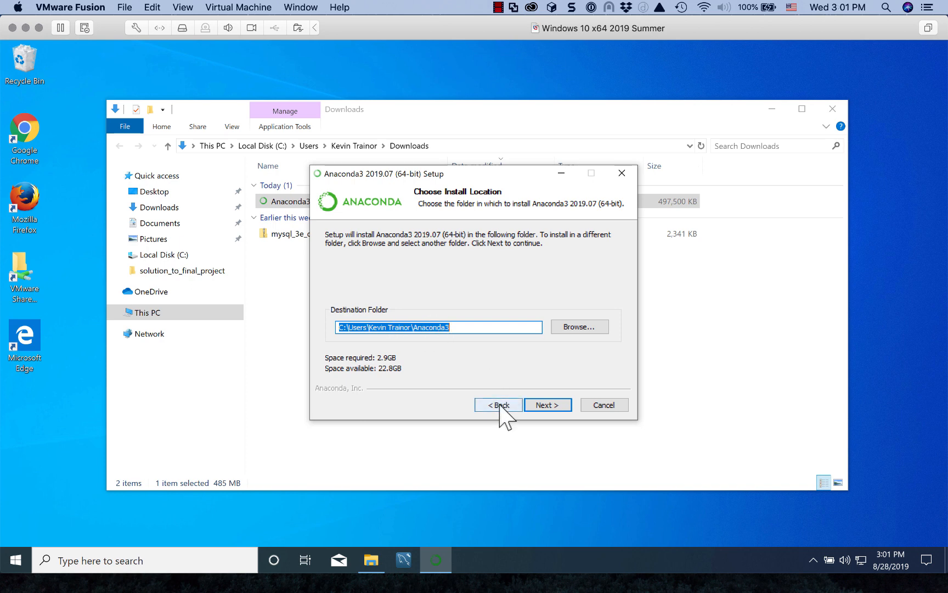
pyautogui.click(547, 406)
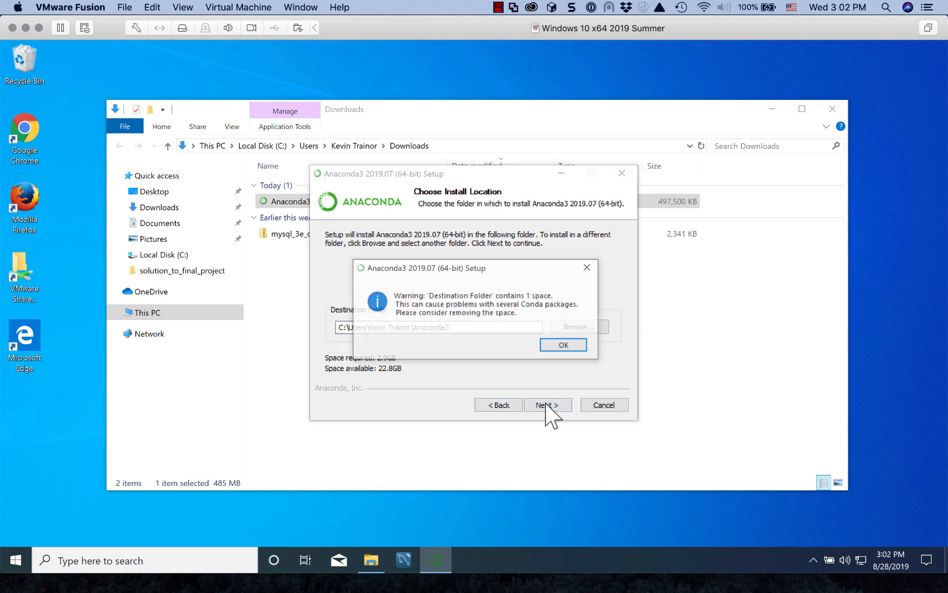
pyautogui.click(564, 348)
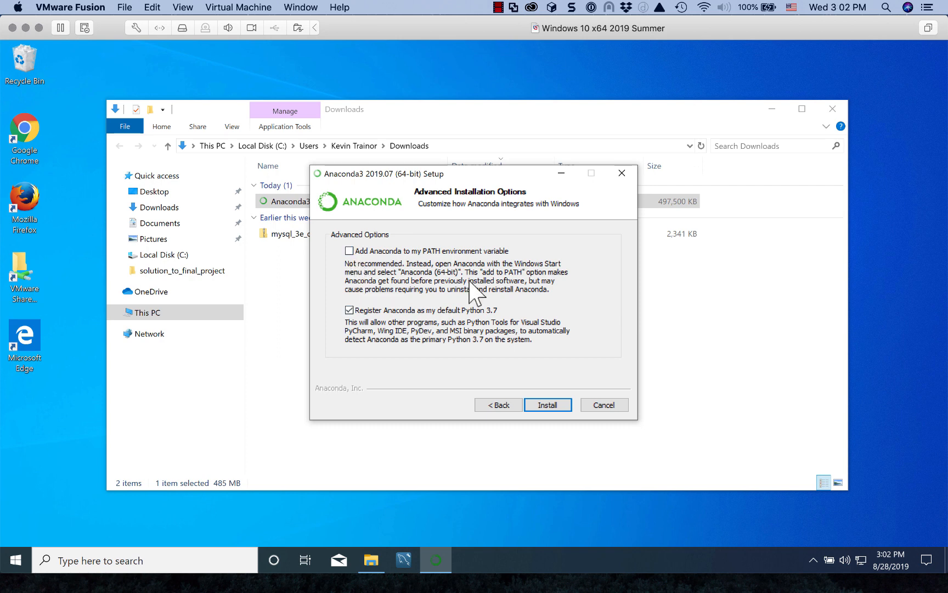
# Enable adding Anaconda to the PATH environment variable, keep it registered as default Python 3.7, and start the installation.
pyautogui.click(349, 251)
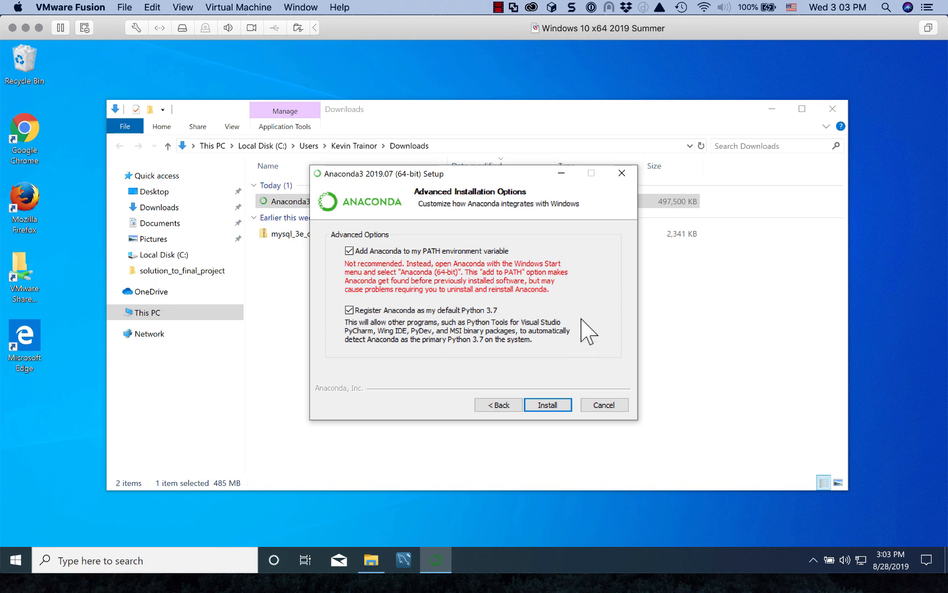
pyautogui.click(548, 405)
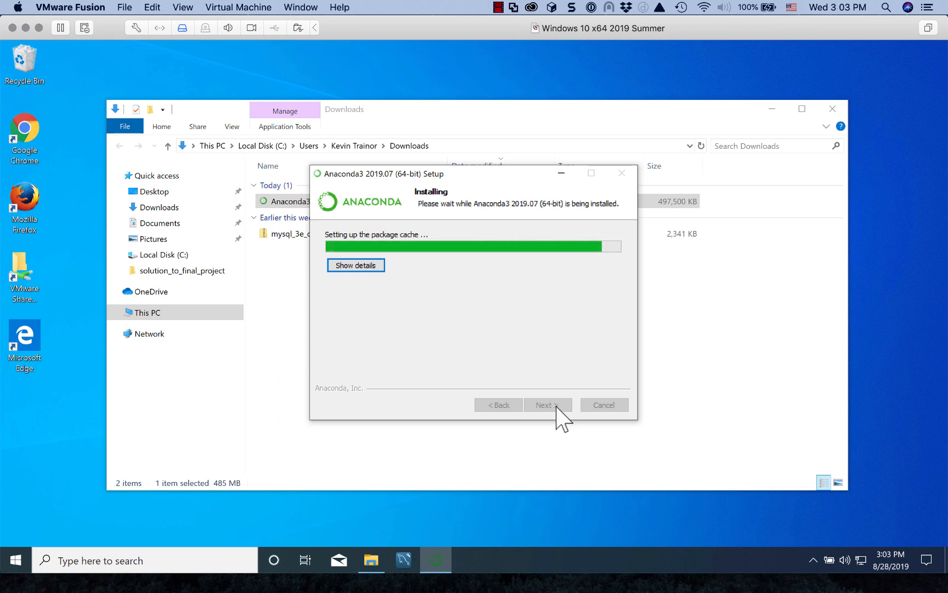
pyautogui.click(499, 7)
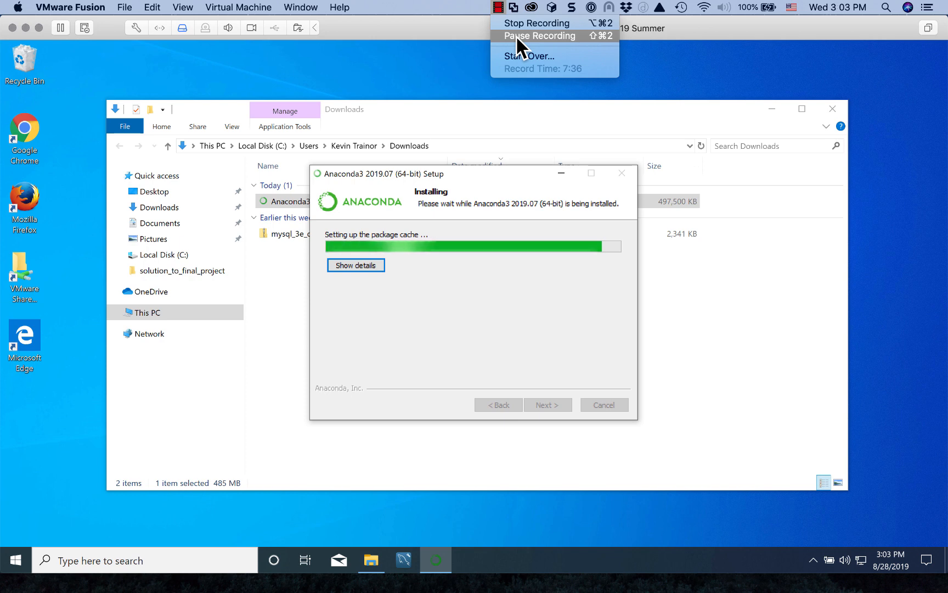
pyautogui.click(516, 34)
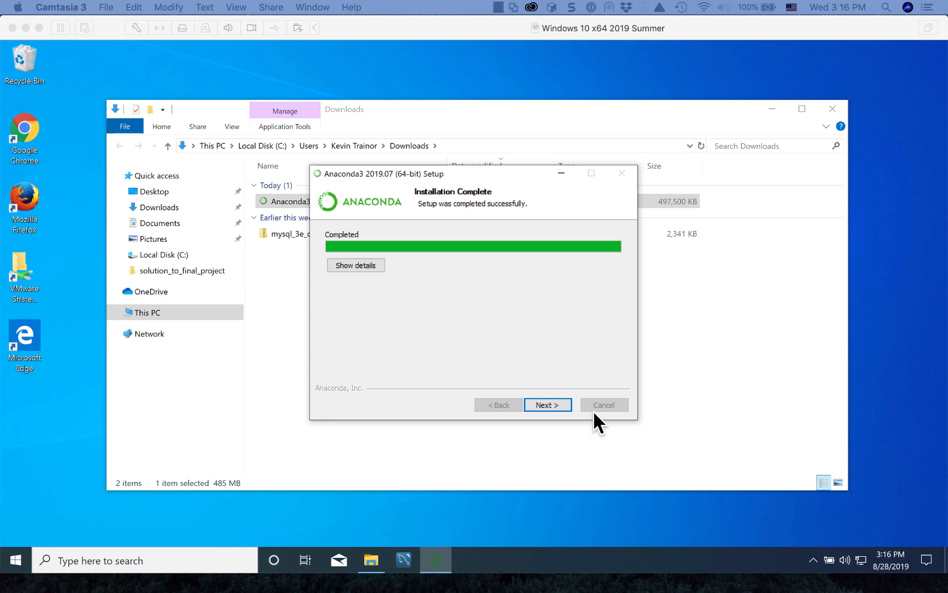
# Advance past the completed installation and PyCharm pages, and finish the Anaconda3 setup with both Learn options enabled.
pyautogui.click(554, 404)
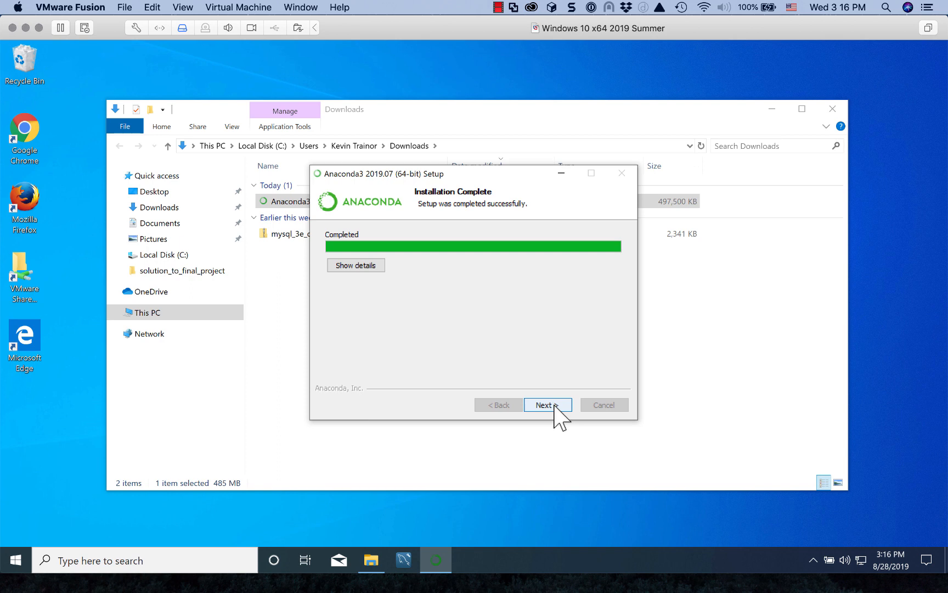
pyautogui.click(554, 404)
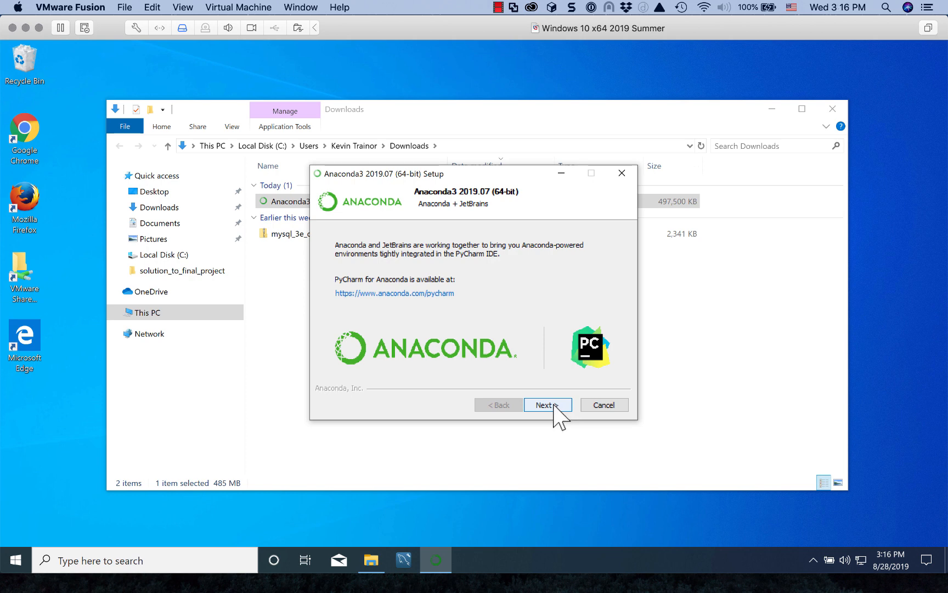
pyautogui.click(555, 406)
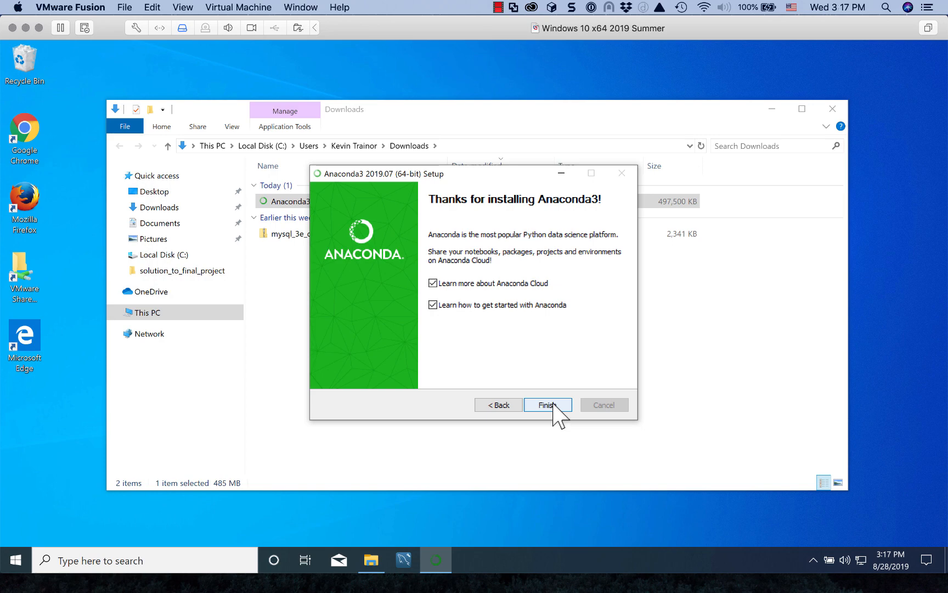
pyautogui.click(553, 406)
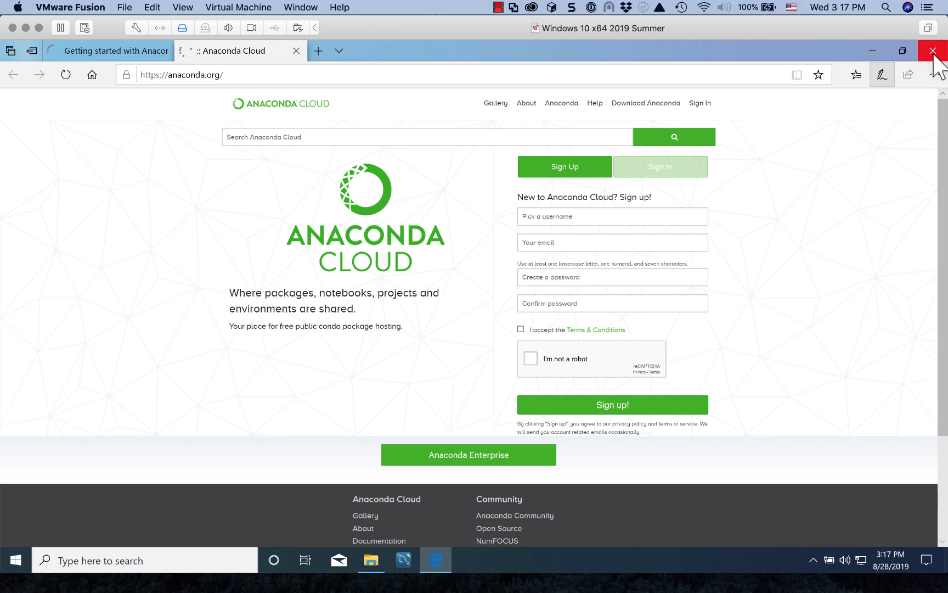
# Close the browser with all its tabs, setting it to always close all tabs, and close the Downloads folder window.
pyautogui.click(934, 54)
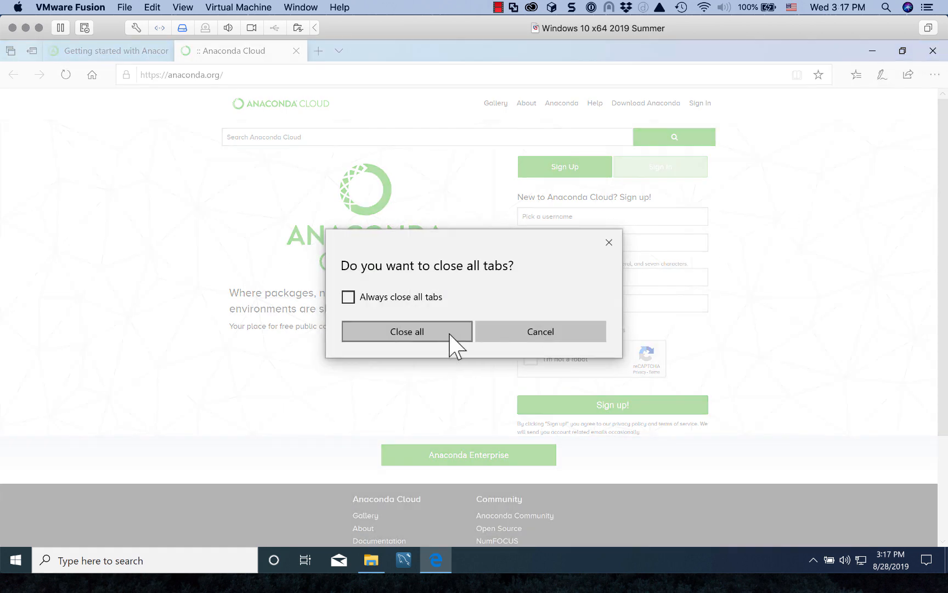
pyautogui.click(353, 297)
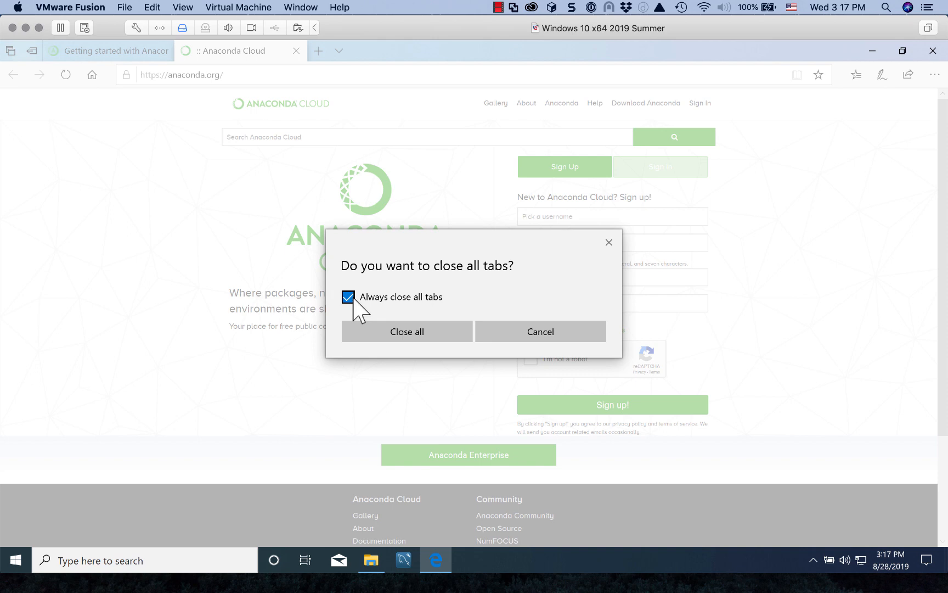
pyautogui.click(398, 329)
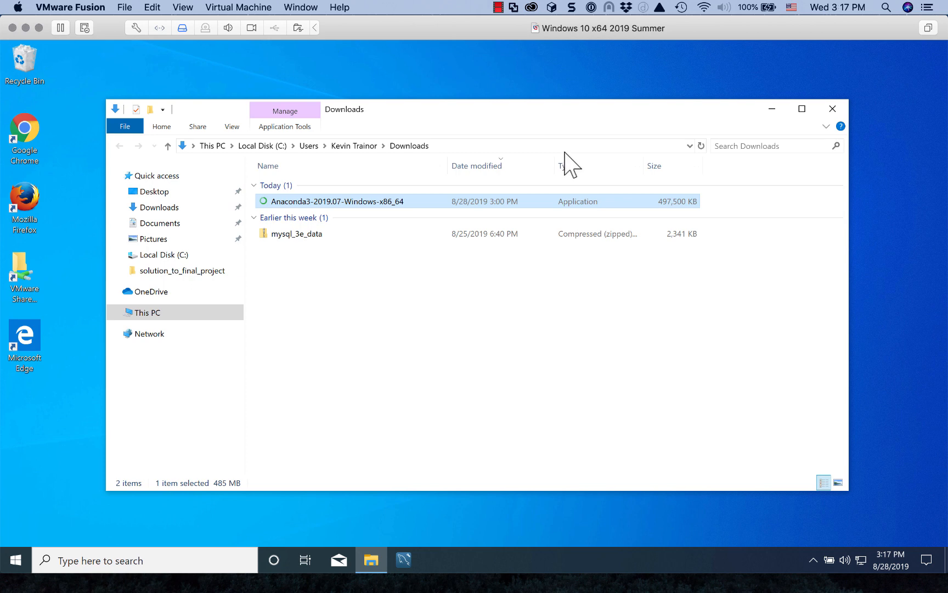
pyautogui.click(864, 167)
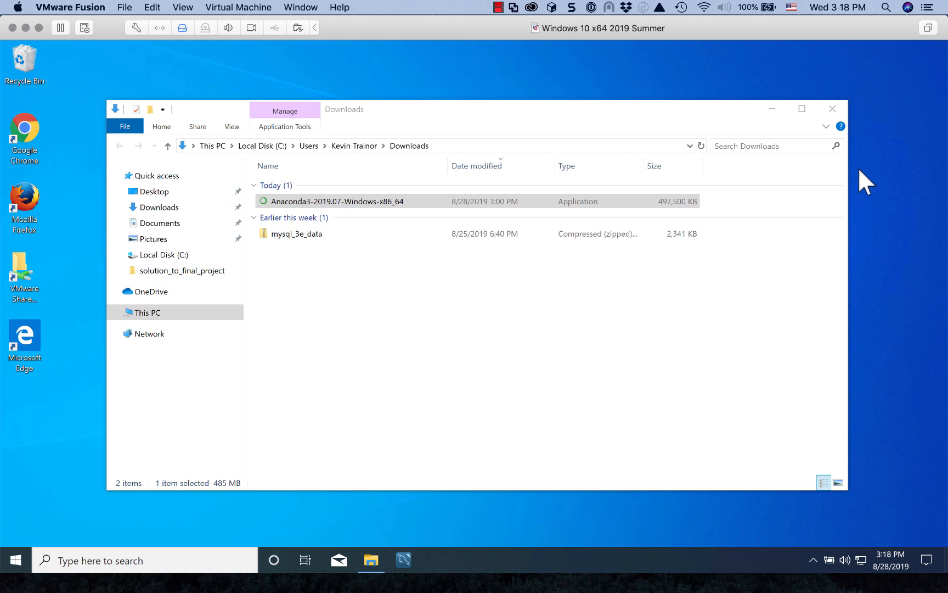
pyautogui.click(832, 114)
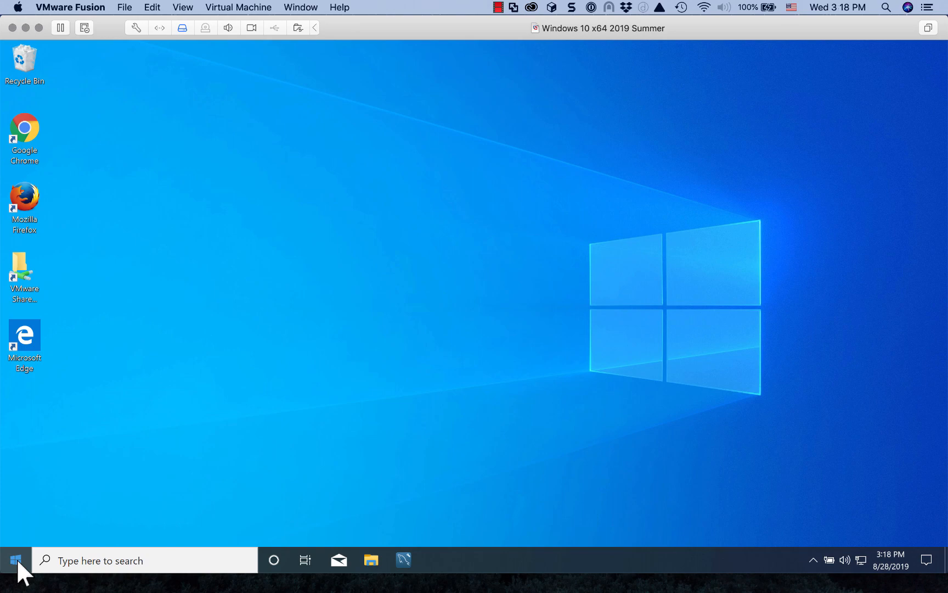
# Pin Anaconda Navigator from the Anaconda3 (64-bit) program group to the taskbar.
pyautogui.click(16, 559)
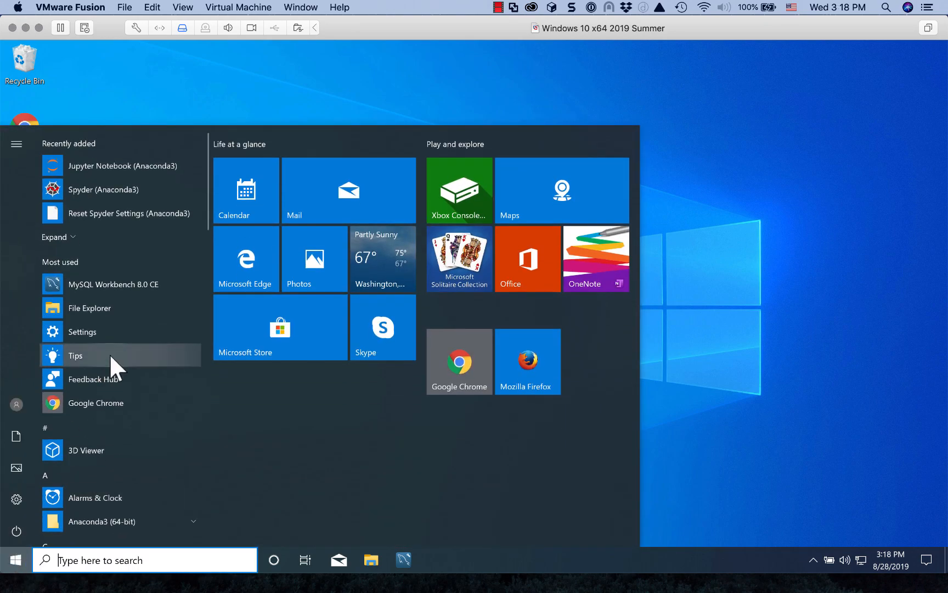
pyautogui.scroll(-3, 110, 353)
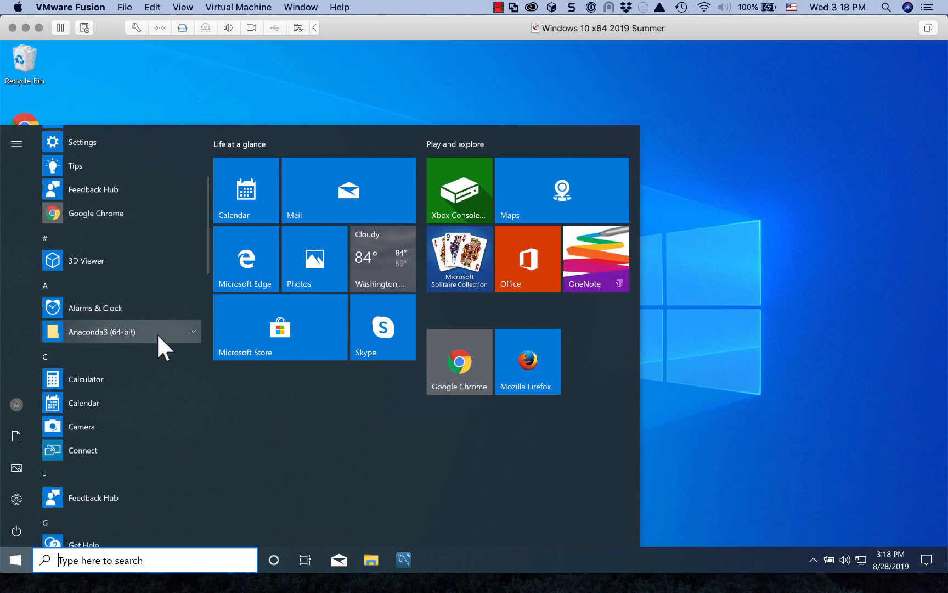
pyautogui.click(193, 330)
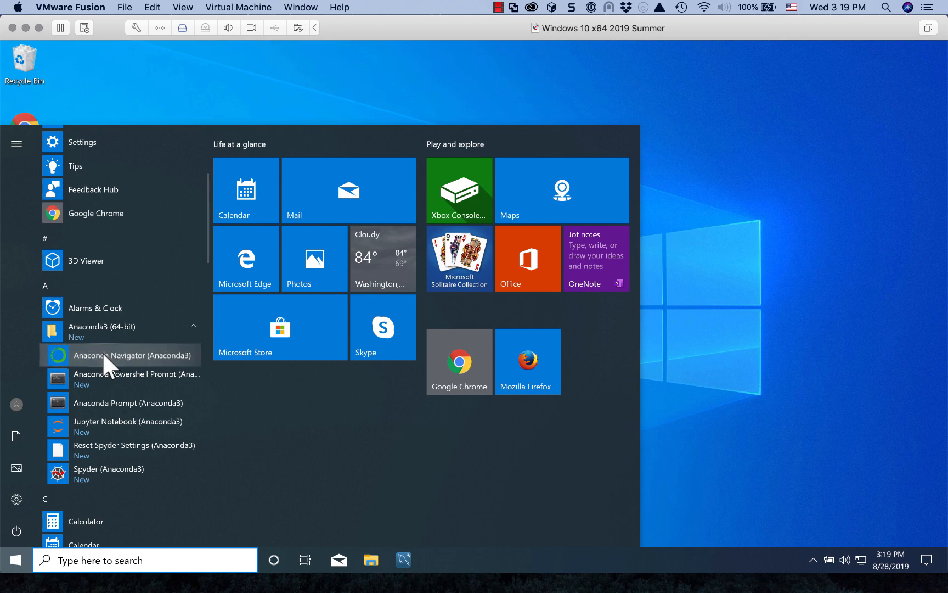
pyautogui.rightClick(103, 352)
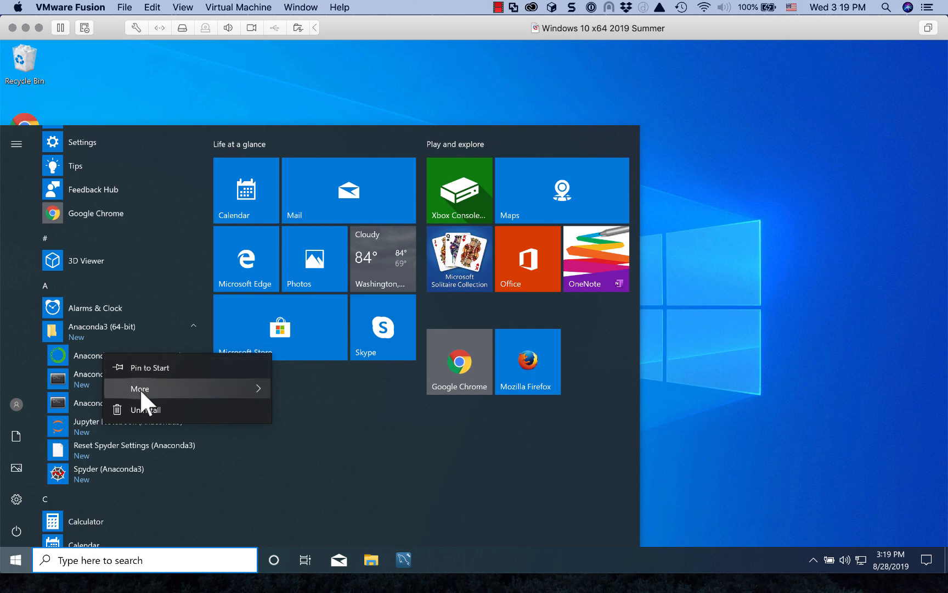
pyautogui.moveTo(140, 387)
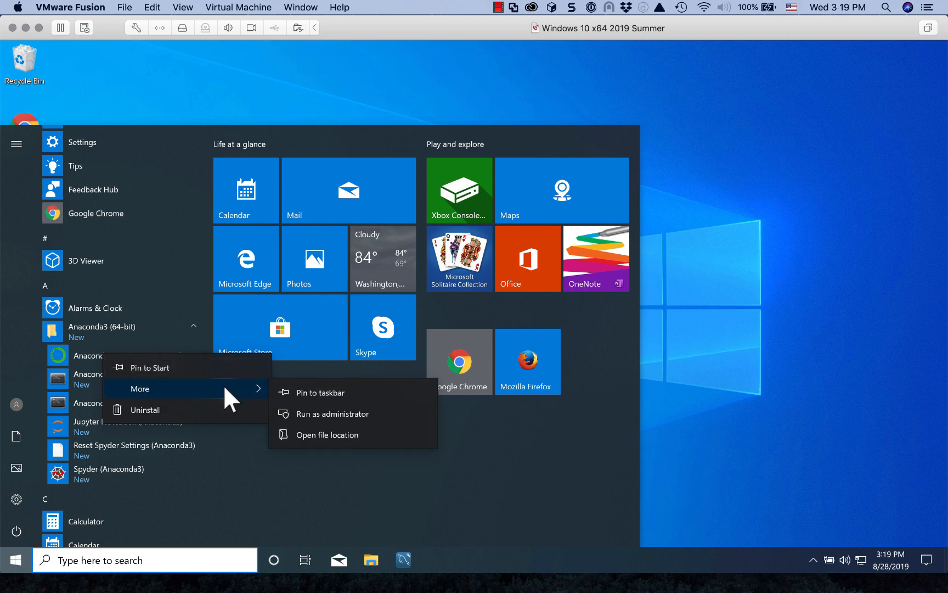
pyautogui.click(313, 389)
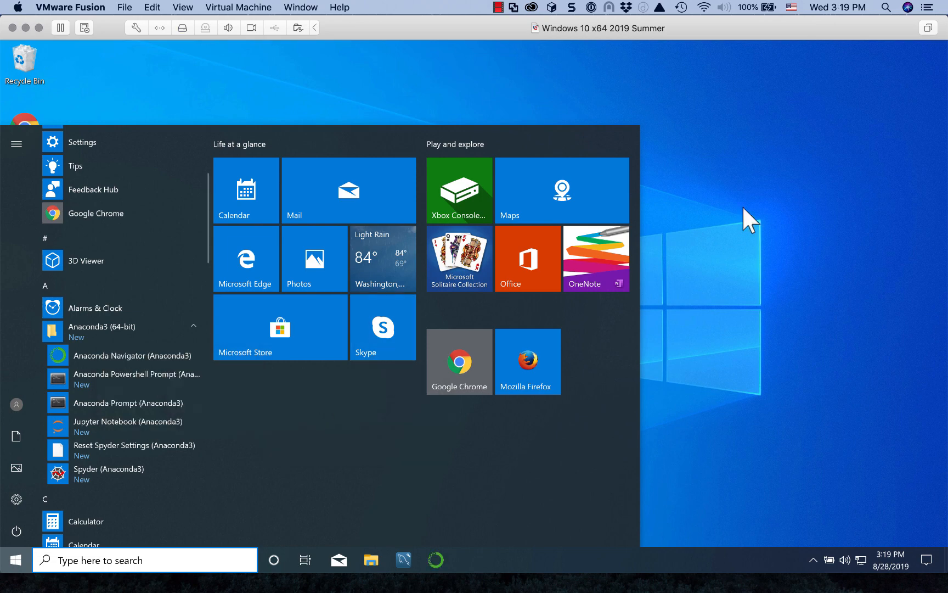
pyautogui.click(751, 204)
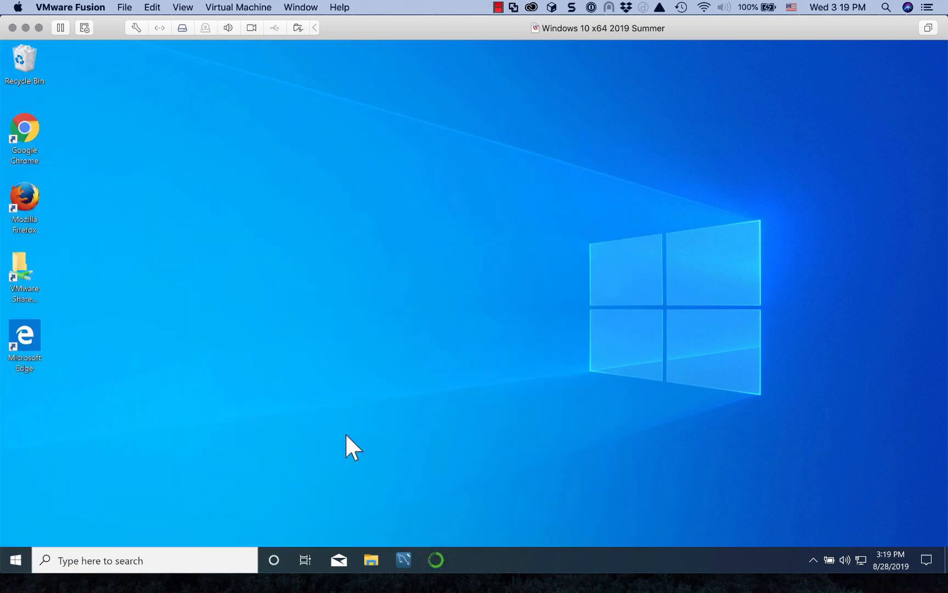
# Launch Anaconda Navigator and remove the existing plain_old_python_development environment.
pyautogui.click(435, 559)
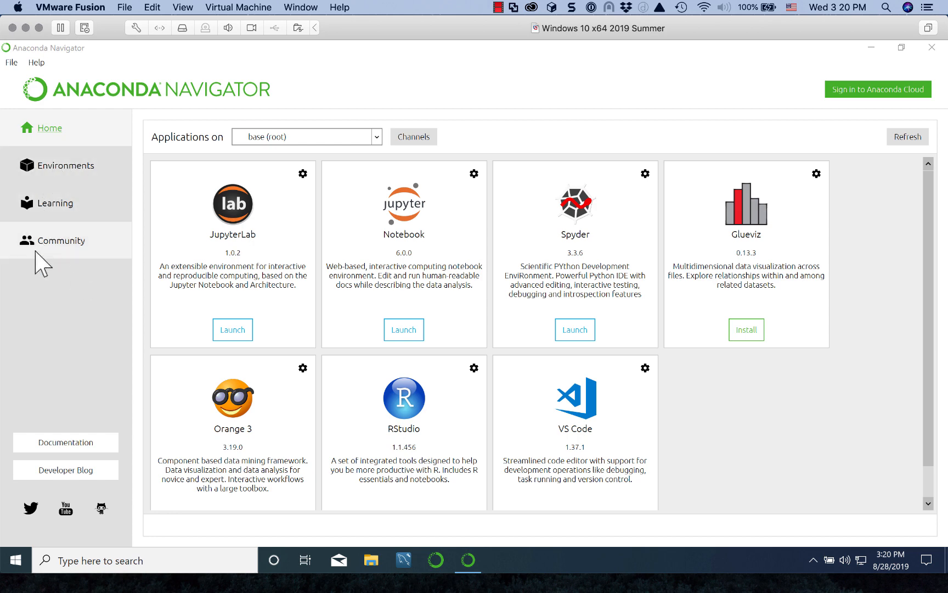
pyautogui.click(66, 175)
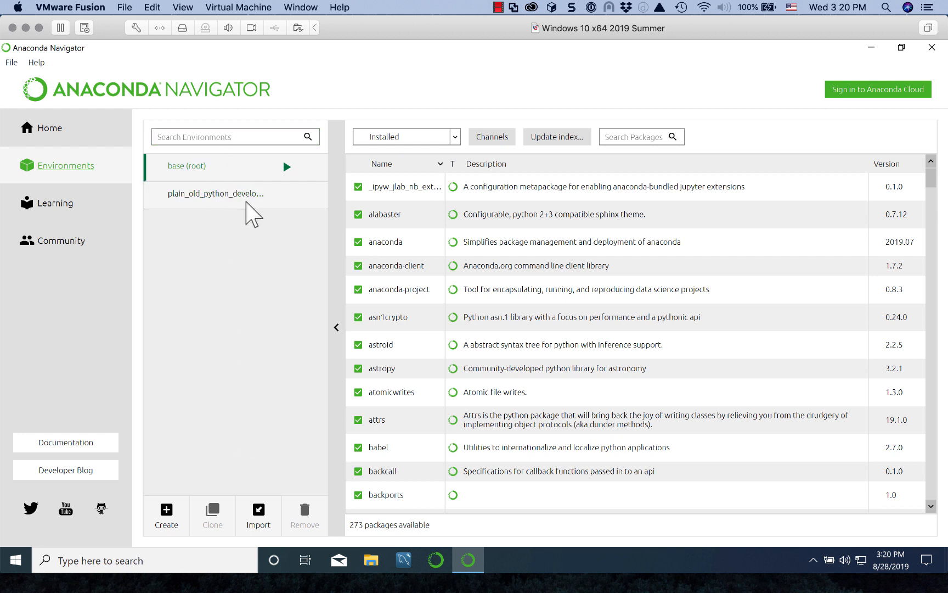
pyautogui.click(232, 191)
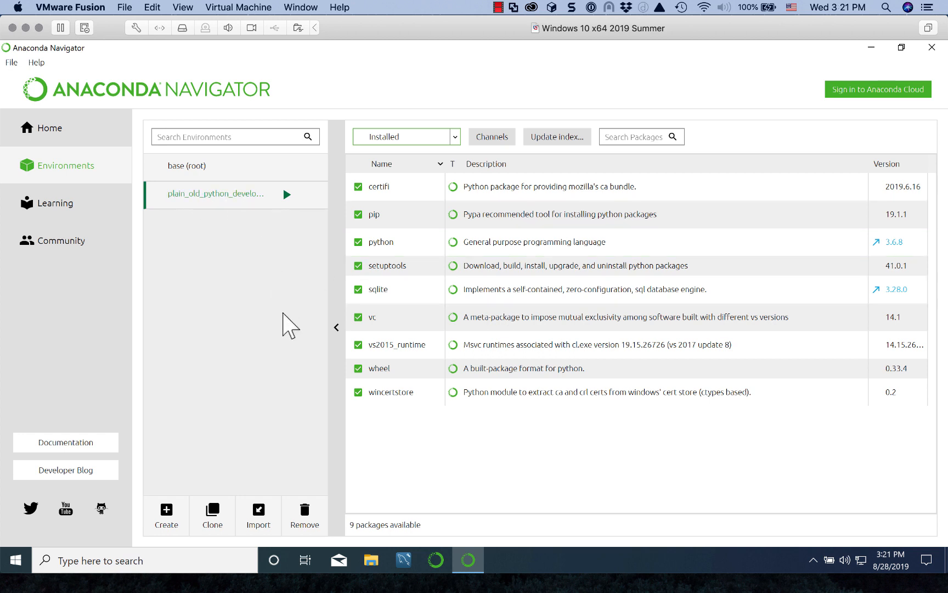
pyautogui.click(295, 512)
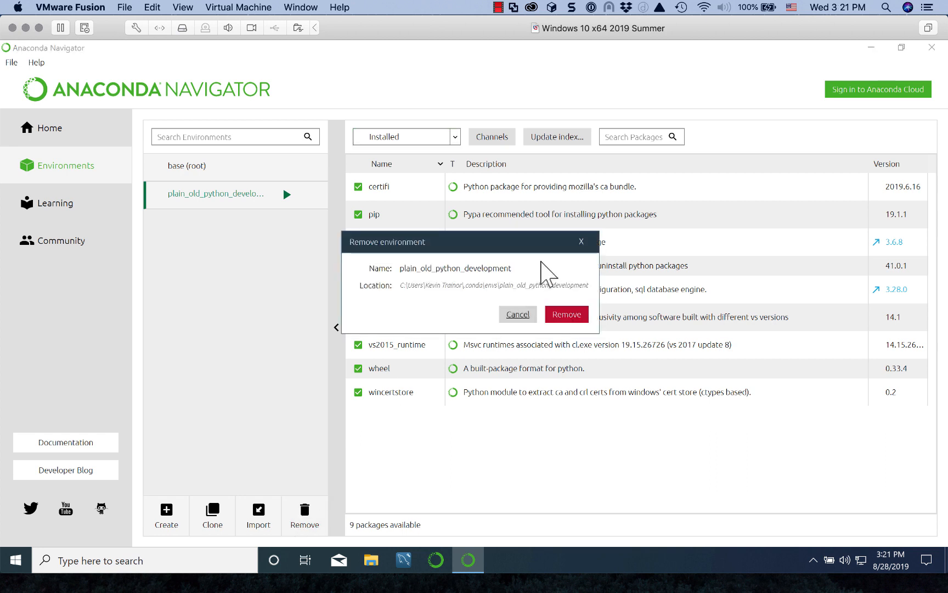
pyautogui.click(574, 317)
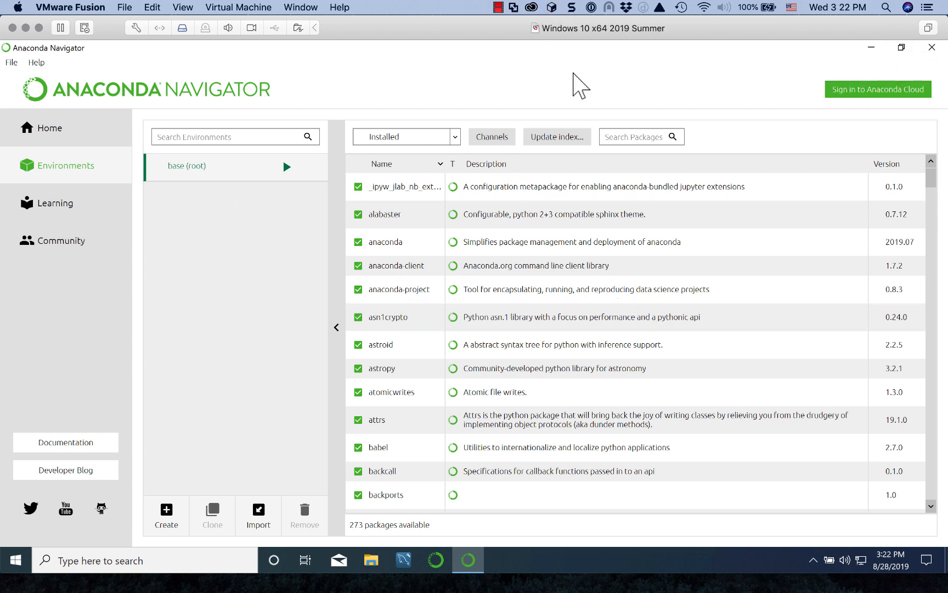
pyautogui.click(497, 7)
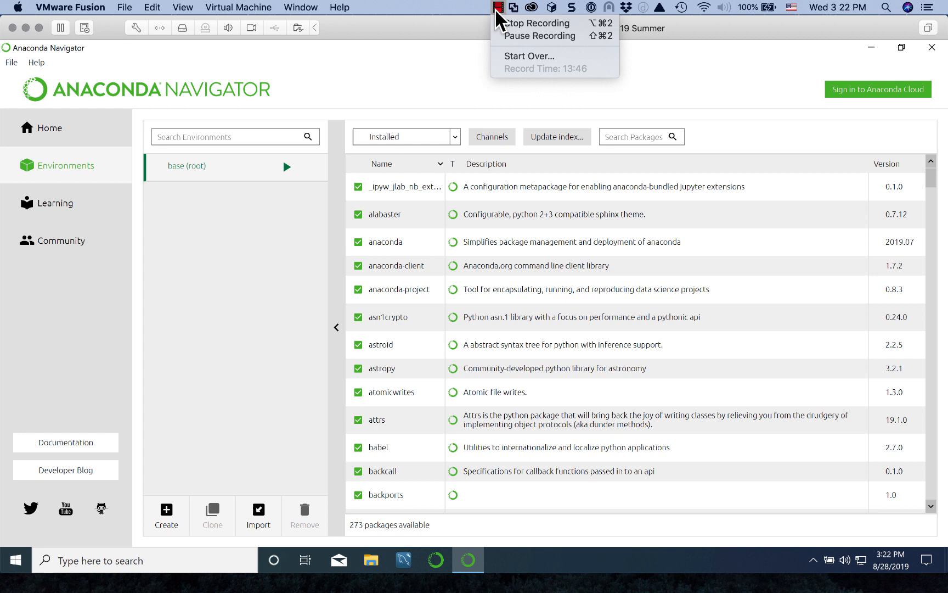
pyautogui.click(516, 36)
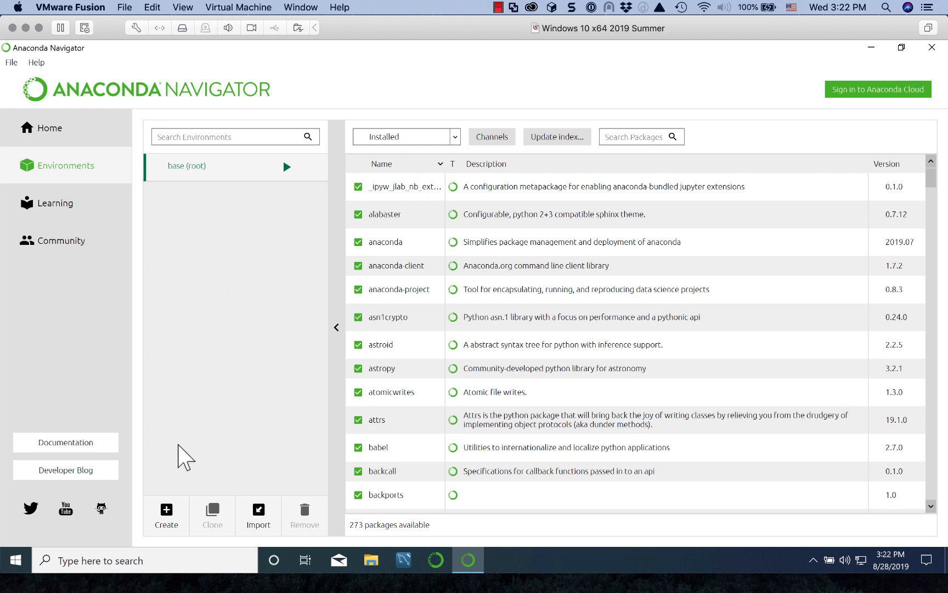
# Create a Python 3.7 environment named with "e4_", the instructor's surname and "_python_course".
pyautogui.click(181, 519)
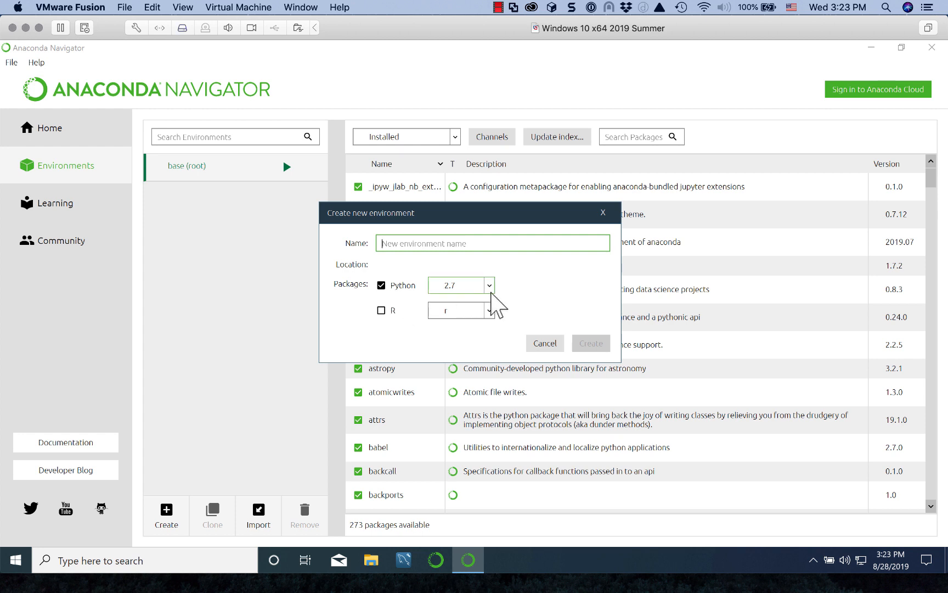
pyautogui.click(490, 283)
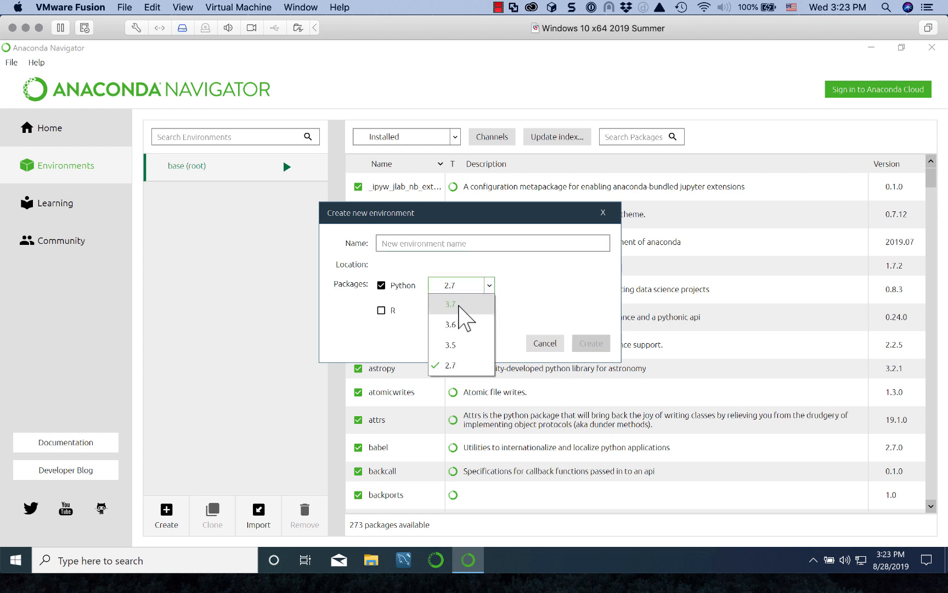
pyautogui.click(459, 305)
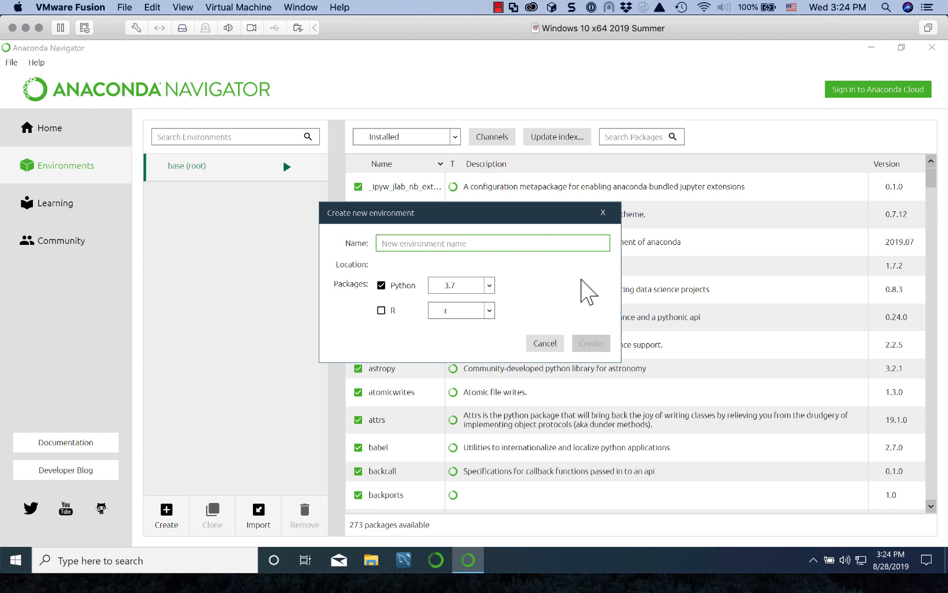
pyautogui.write('e4')
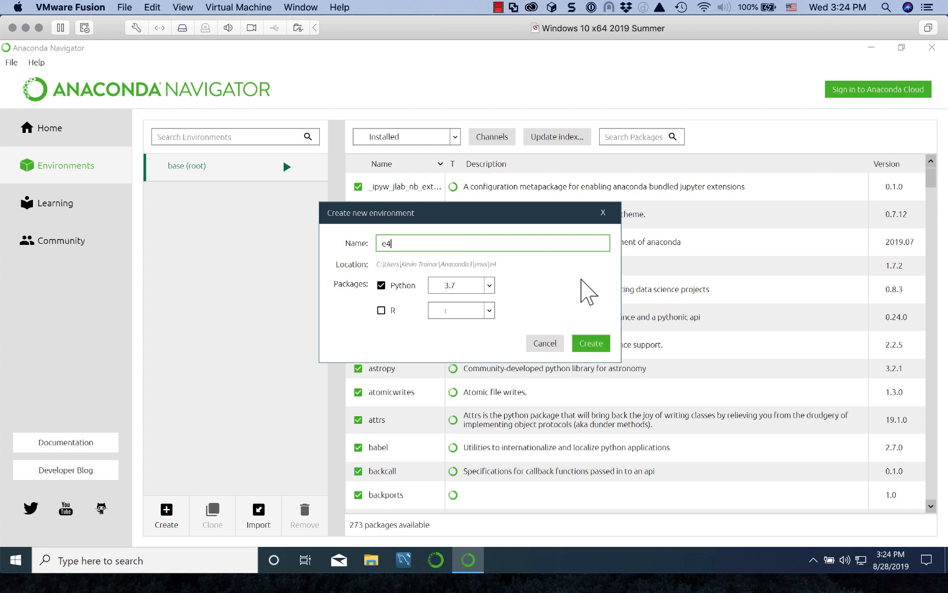
pyautogui.write('_trainor_python_course')
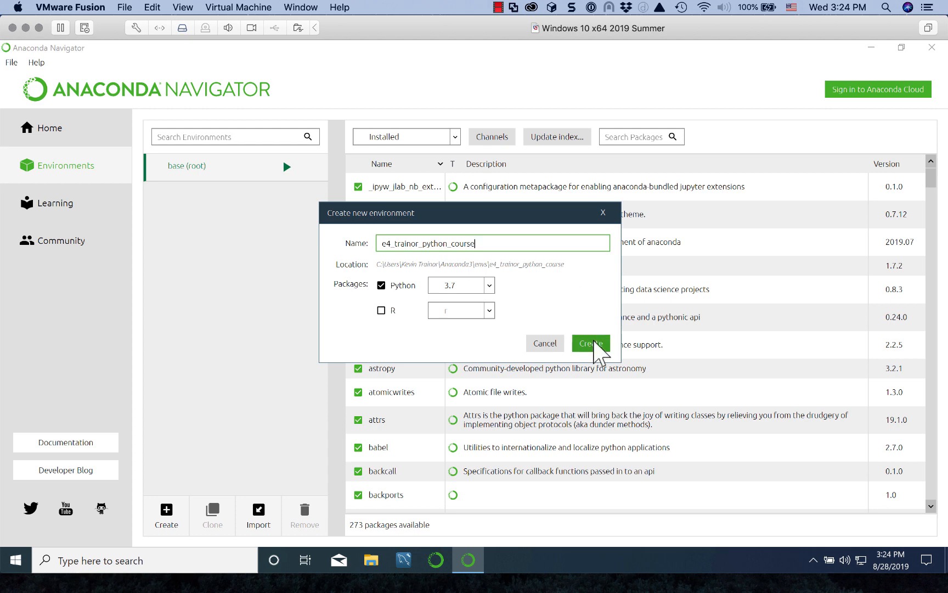
pyautogui.click(592, 344)
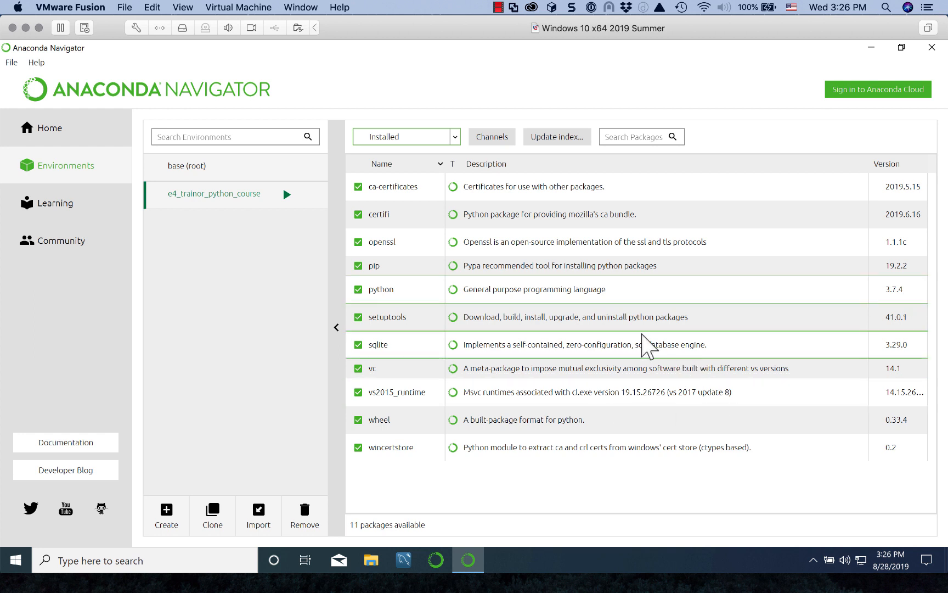
pyautogui.click(498, 7)
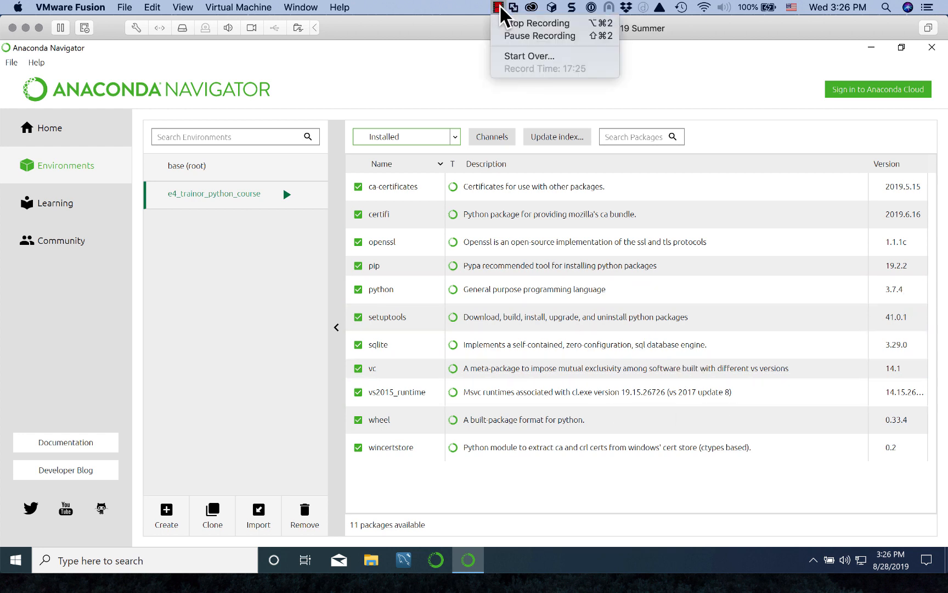
pyautogui.click(529, 35)
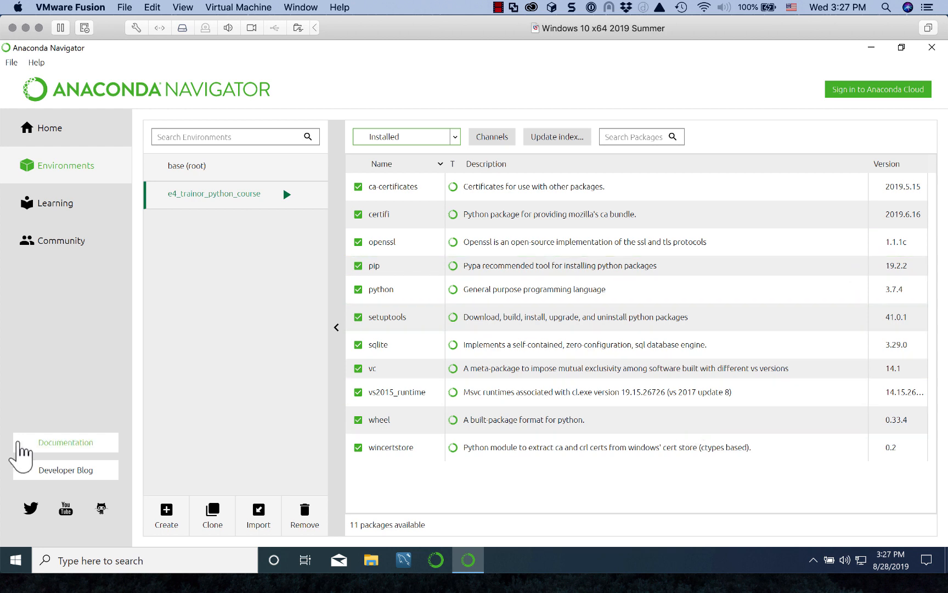
# Create a second Python 3.7 environment named with "e4_", the instructor's surname and "_django_course".
pyautogui.click(172, 511)
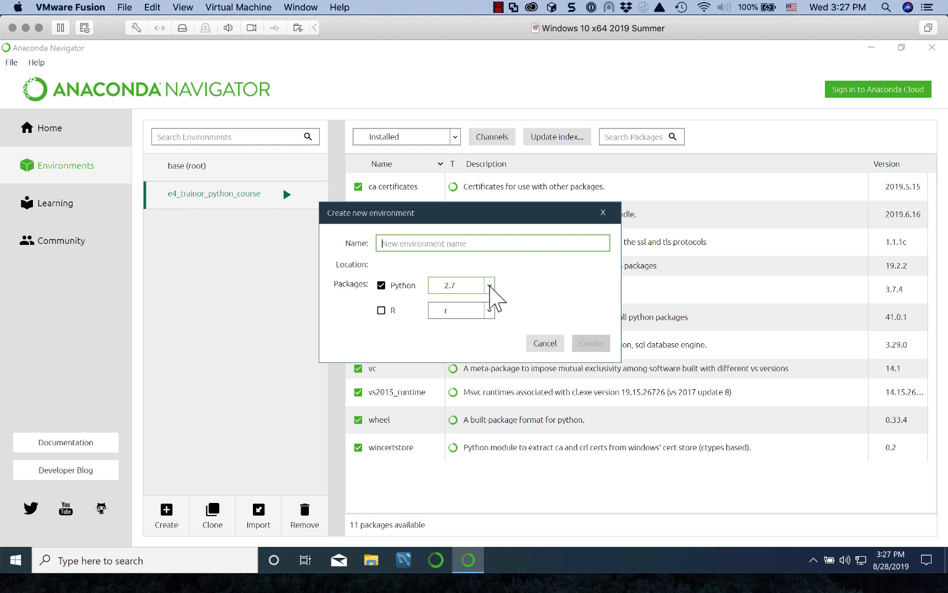
pyautogui.click(490, 286)
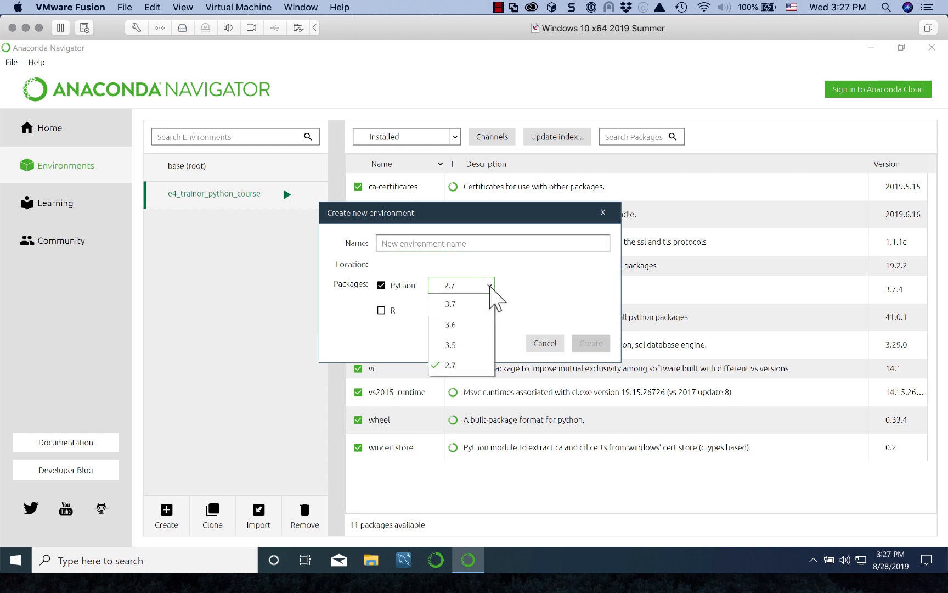
pyautogui.click(450, 304)
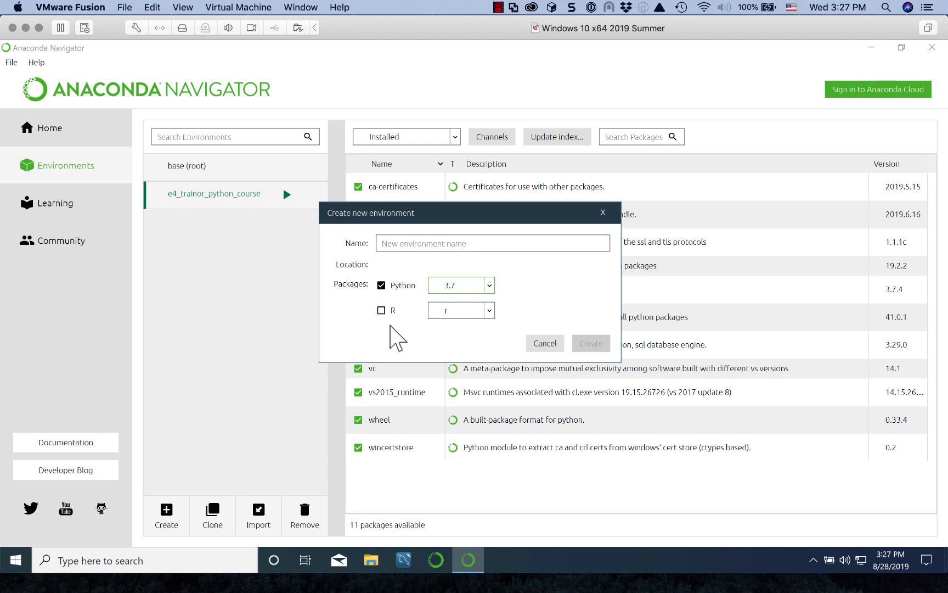
pyautogui.click(406, 243)
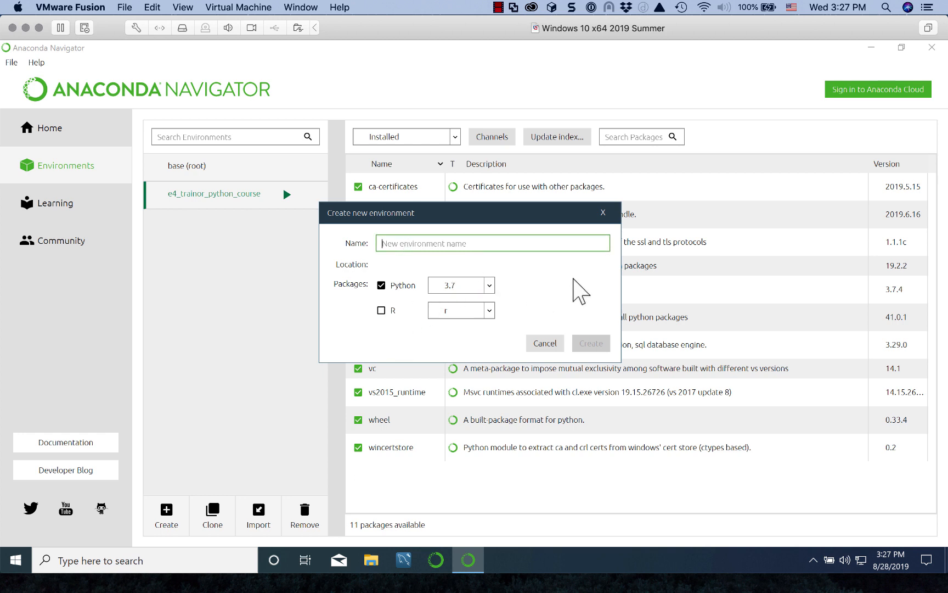
pyautogui.write('e4')
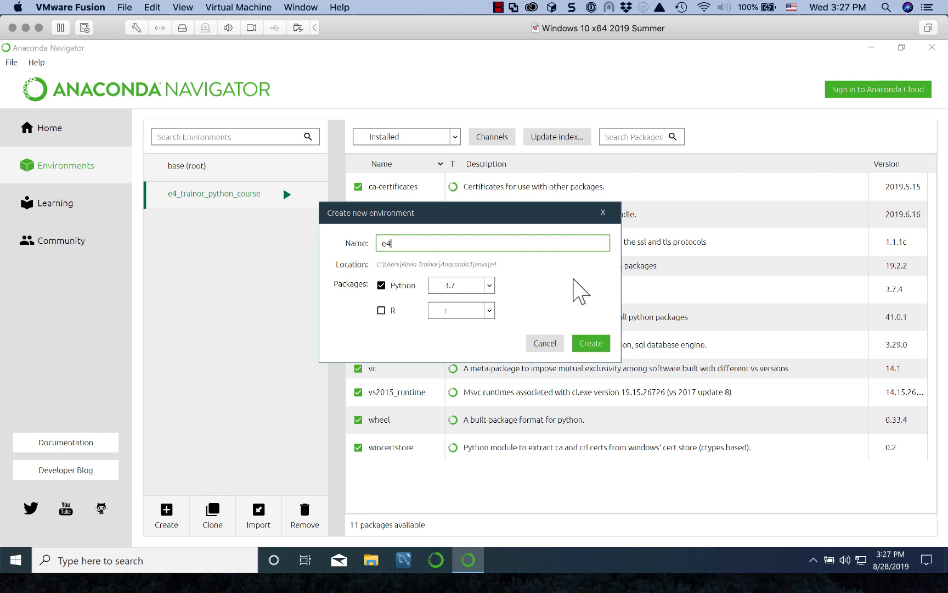
pyautogui.write('_trainor_django_course')
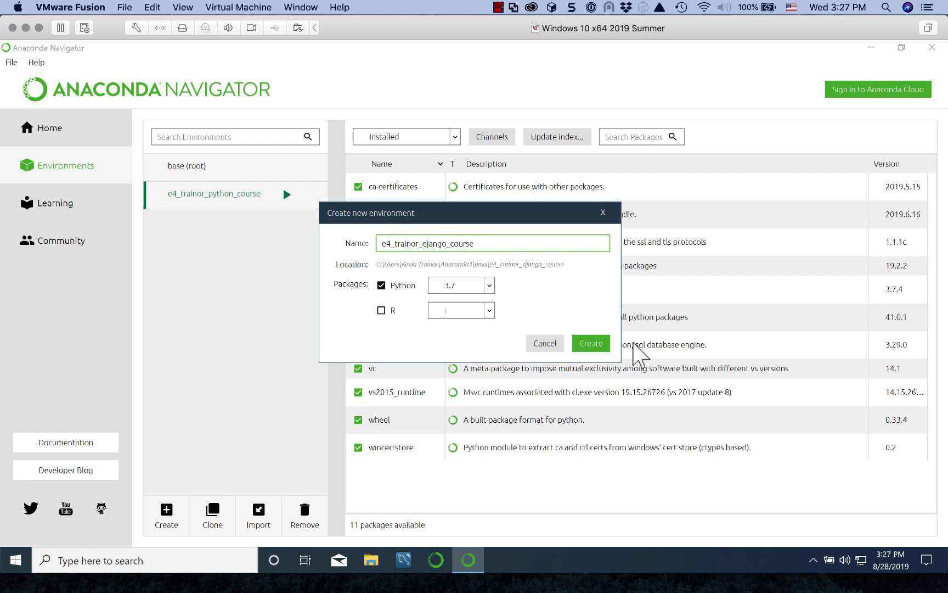
pyautogui.click(591, 343)
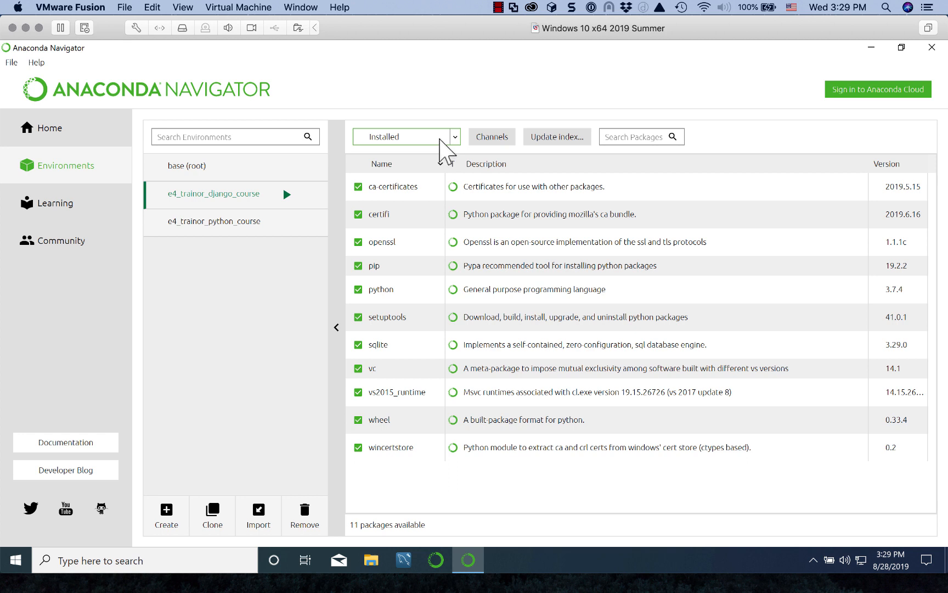
# Filter the Django course environment's packages to those not installed and search them for "django".
pyautogui.click(455, 137)
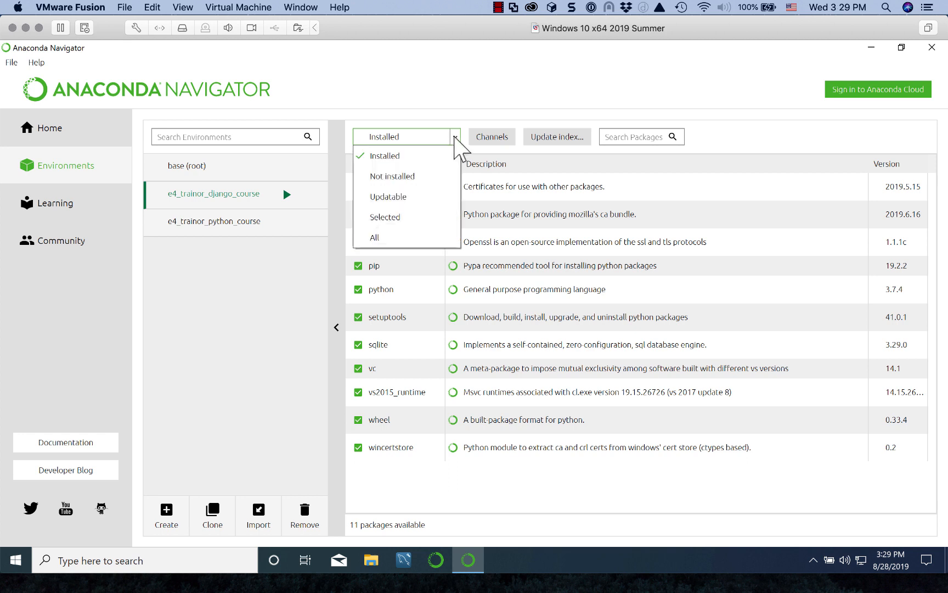
pyautogui.click(389, 179)
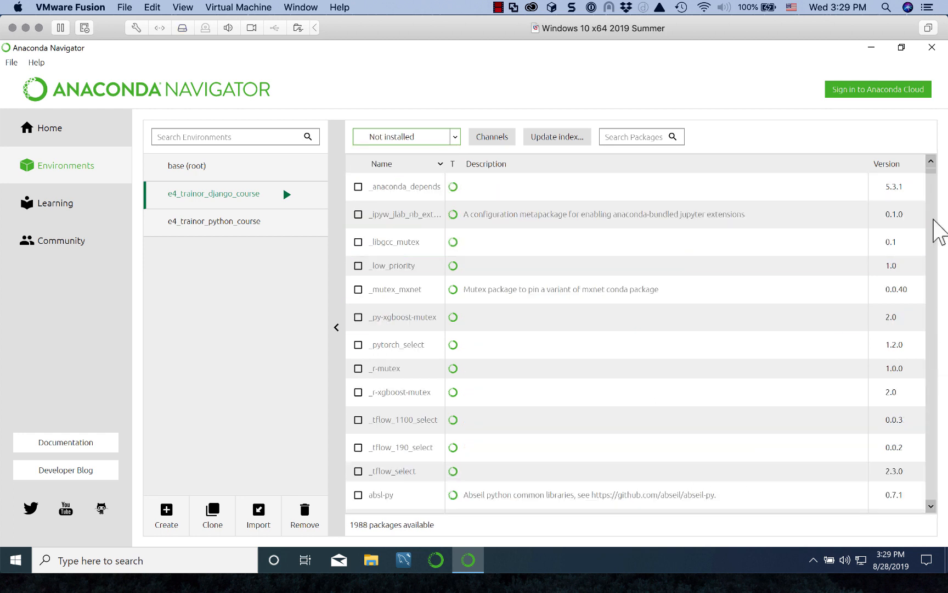
pyautogui.scroll(-2, 932, 176)
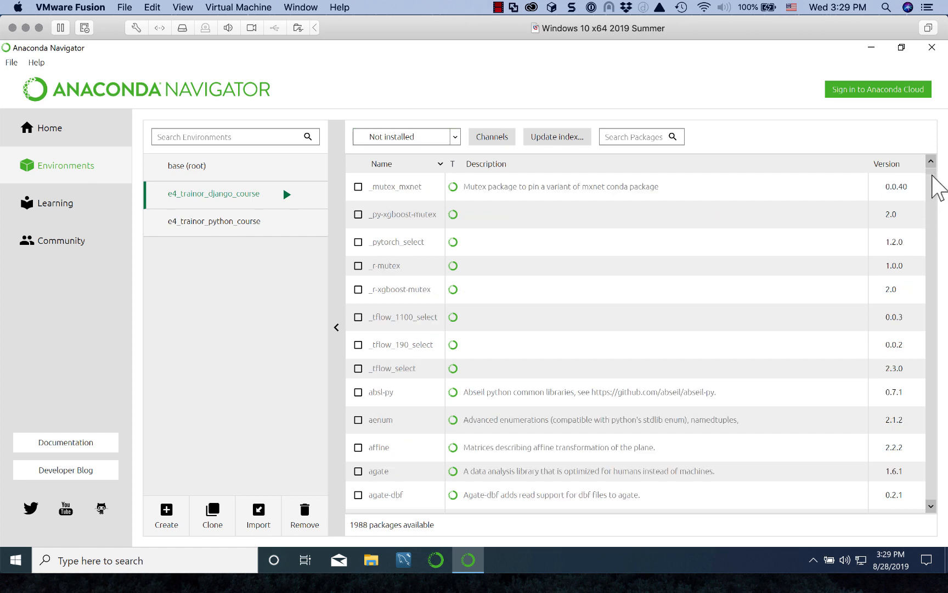
pyautogui.moveTo(932, 176); pyautogui.dragTo(931, 144)
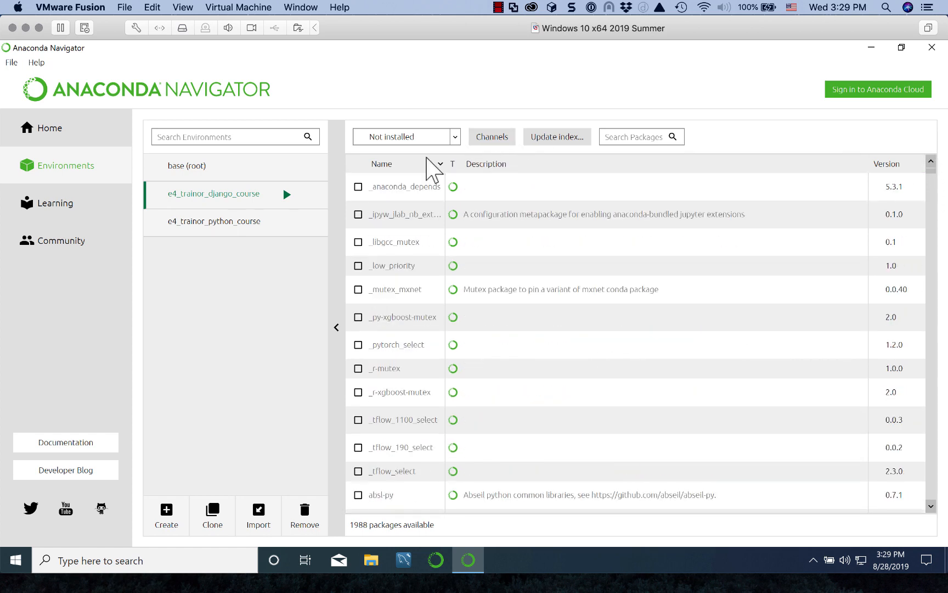
pyautogui.click(627, 136)
pyautogui.write('d')
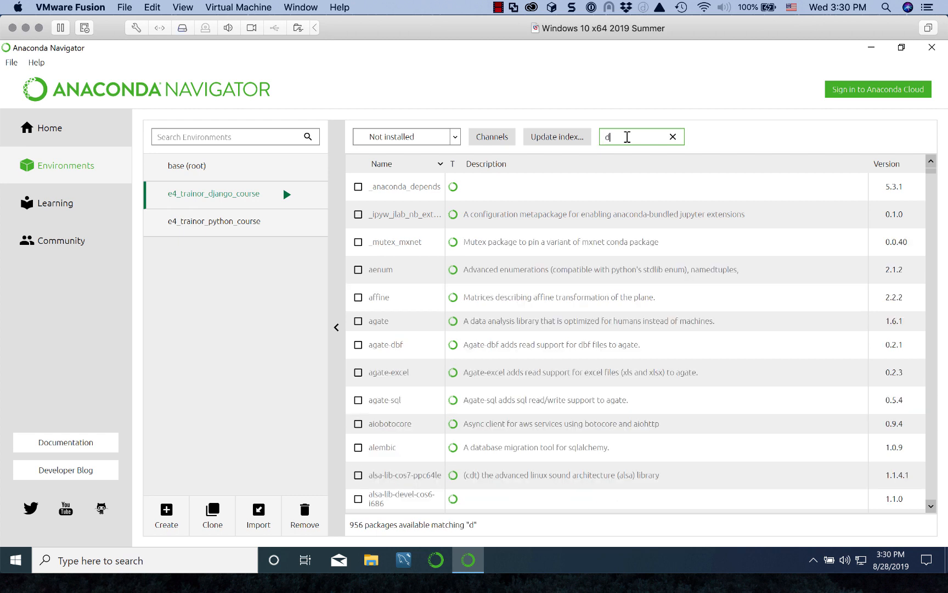
pyautogui.write('jang')
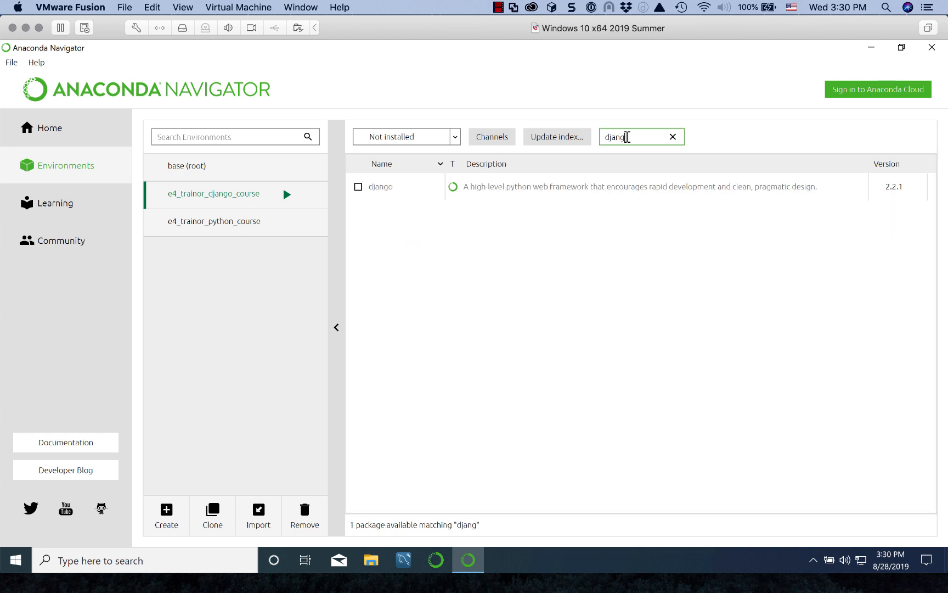
pyautogui.write('o')
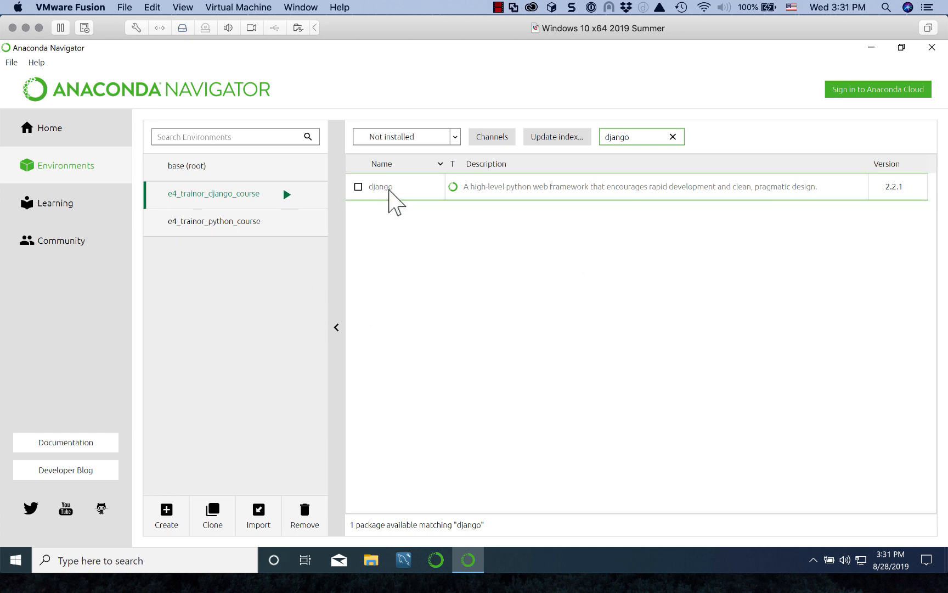
# Install the django 2.2.1 package together with its pytz dependency in the Django course environment.
pyautogui.click(358, 187)
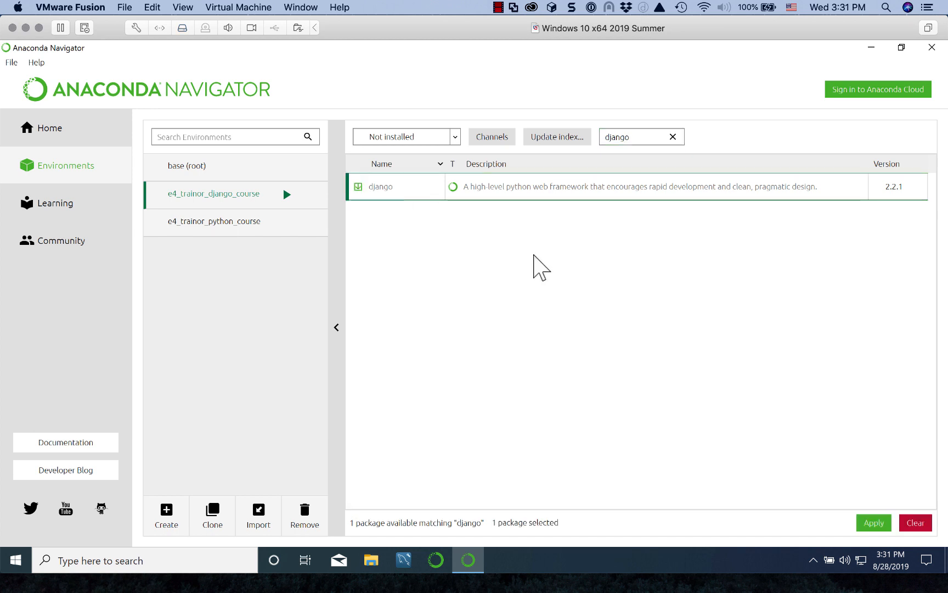
pyautogui.click(876, 524)
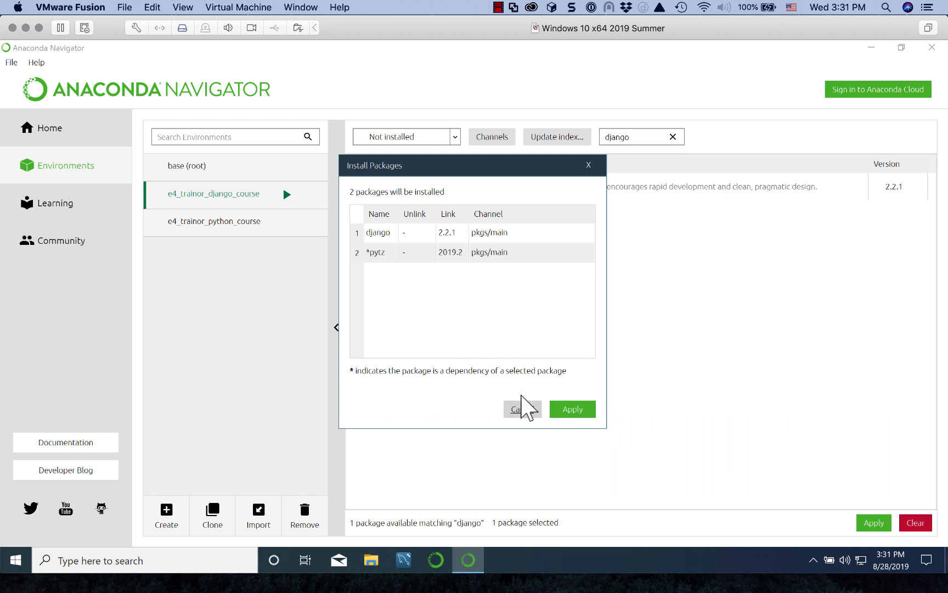
pyautogui.click(571, 409)
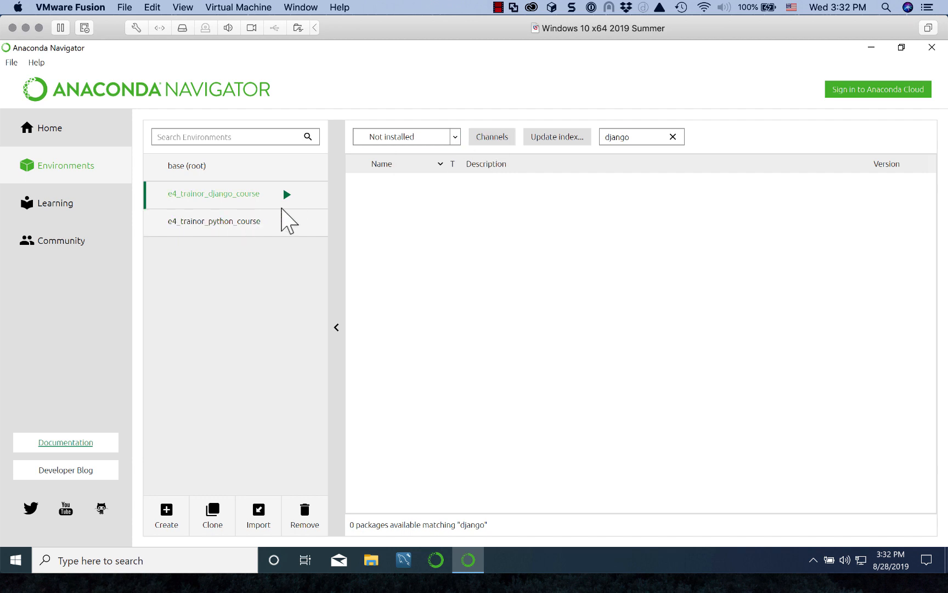
# Show the installed packages of the Django course environment and clear the "django" package search.
pyautogui.click(455, 138)
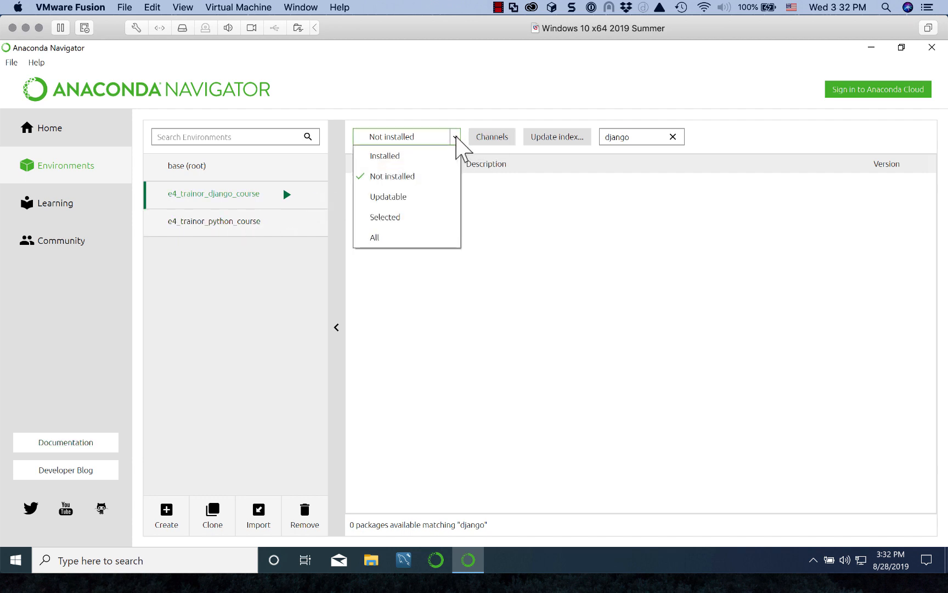
pyautogui.click(397, 157)
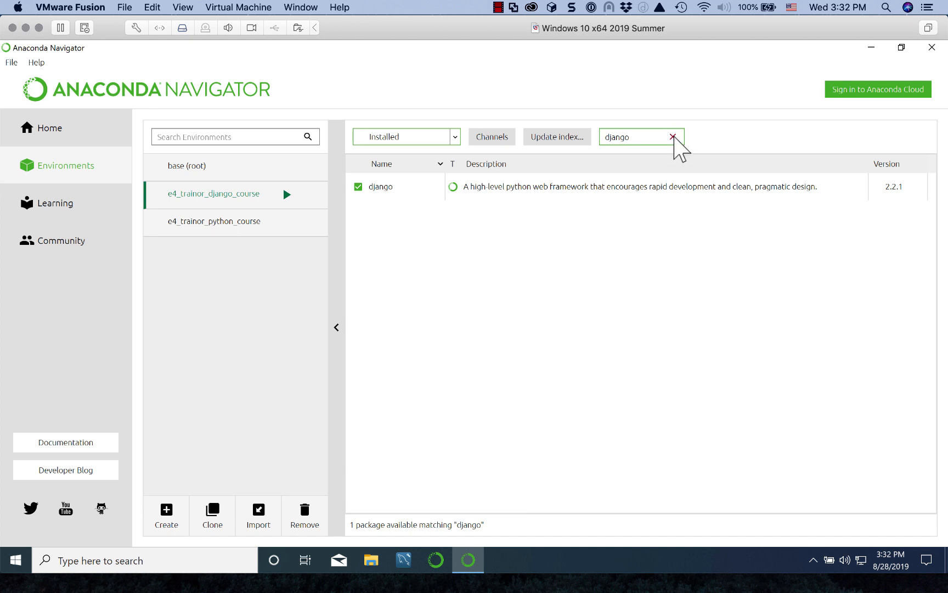
pyautogui.click(674, 139)
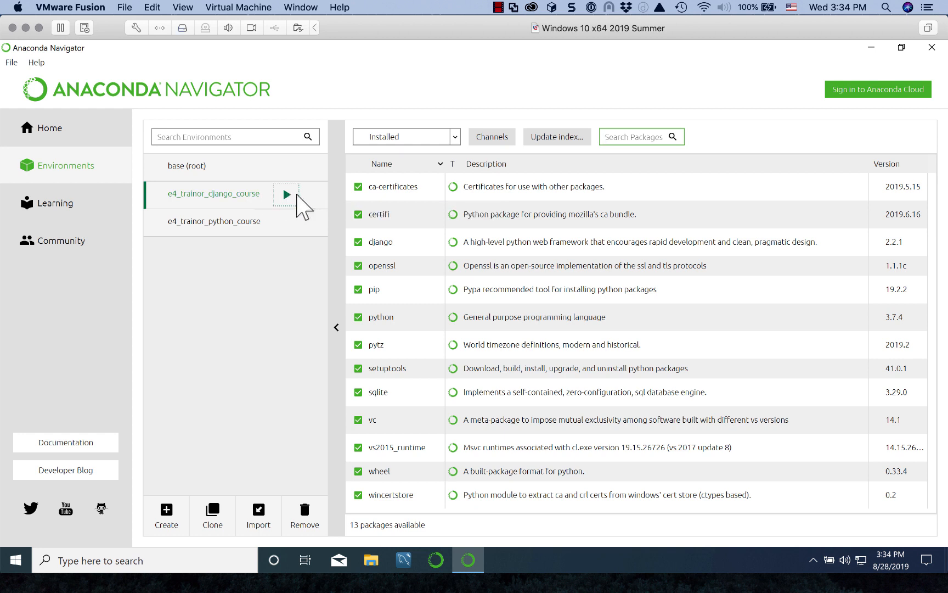
# Open a terminal in the Django course environment and list its packages with conda list.
pyautogui.click(287, 195)
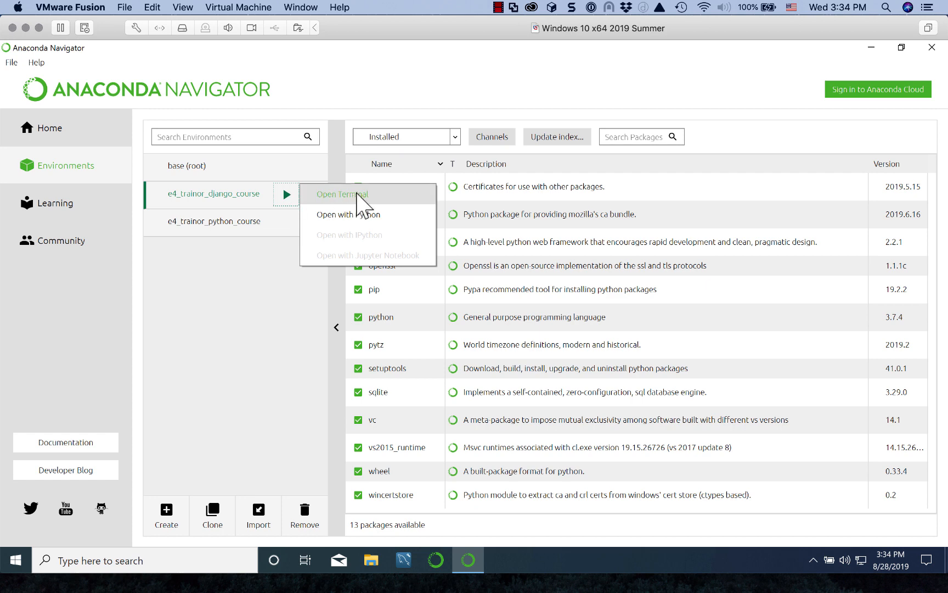
pyautogui.click(357, 194)
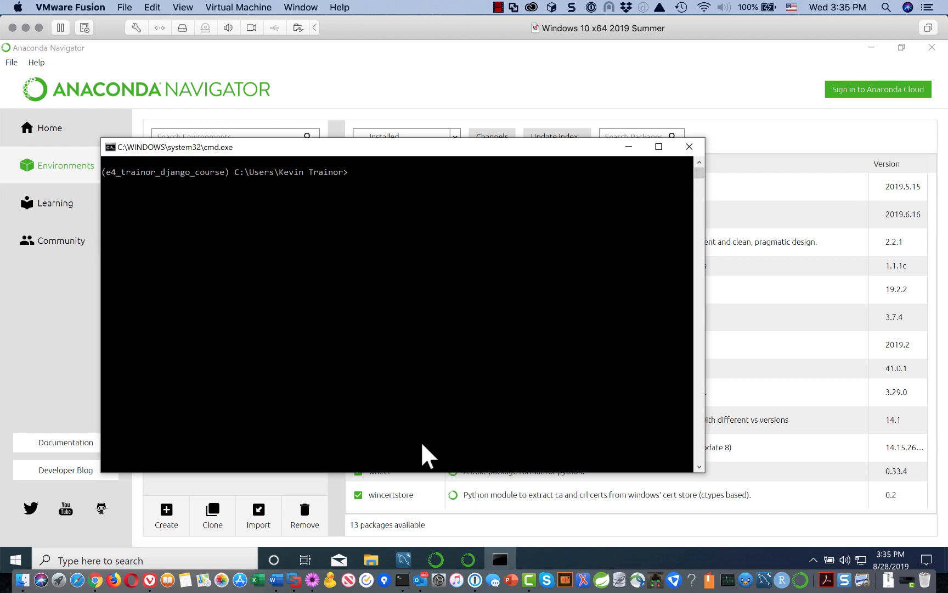
pyautogui.click(350, 169)
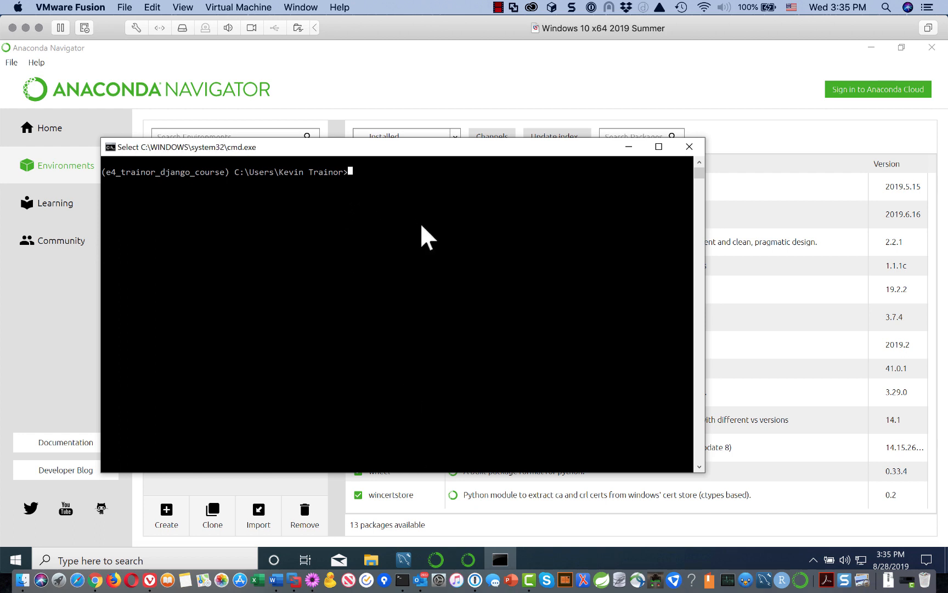
pyautogui.write('conda')
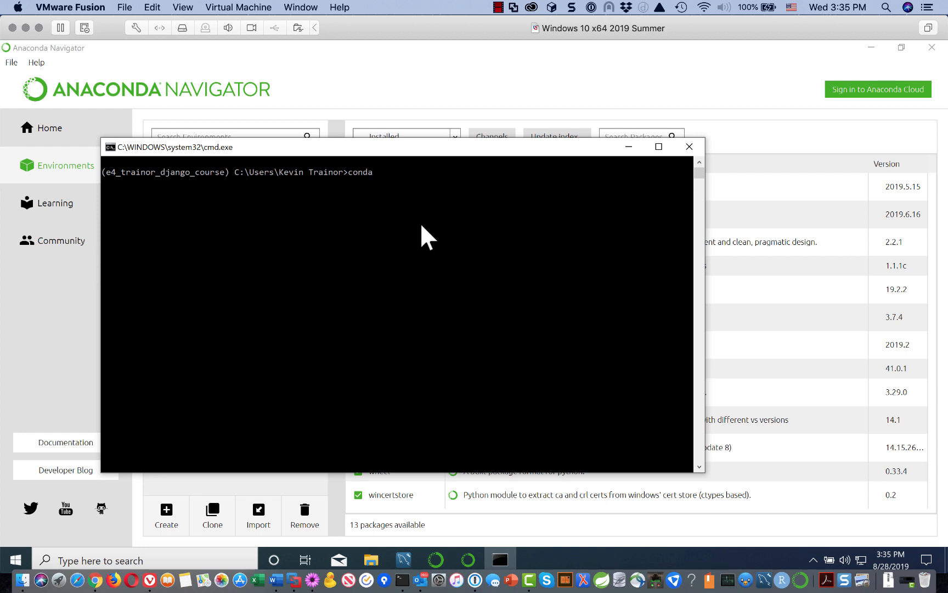
pyautogui.write(' list')
pyautogui.press('Return')
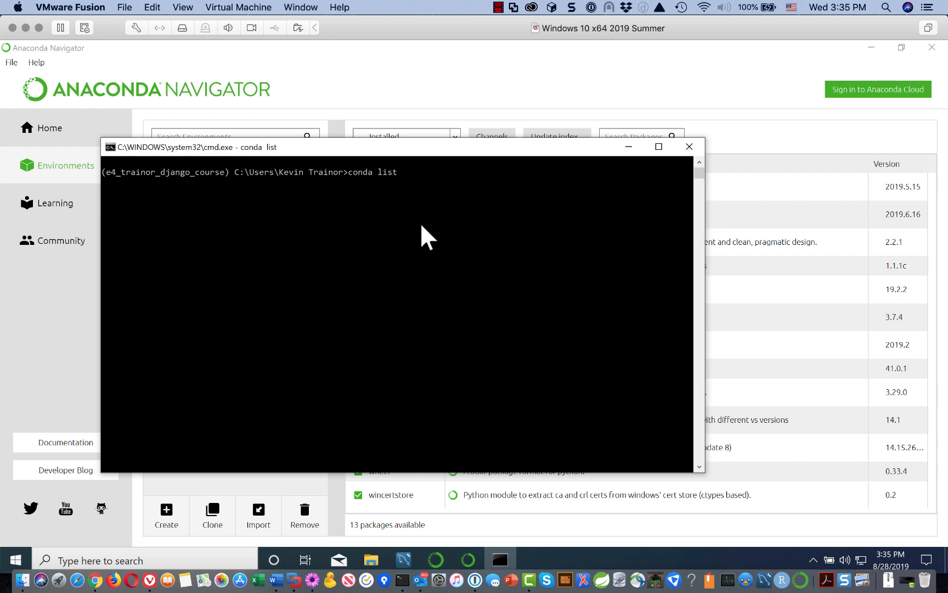
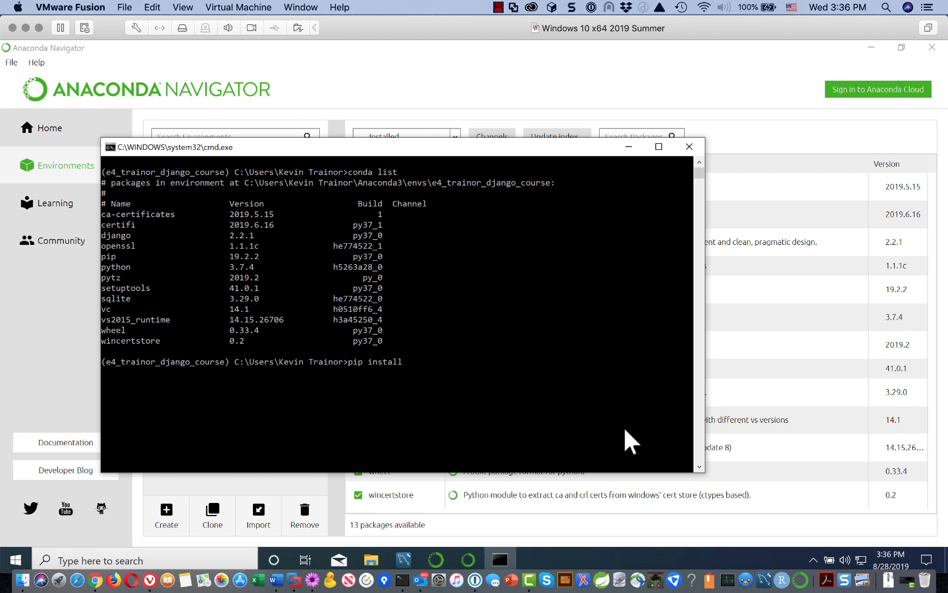
# Upgrade pip with pip install -U pip, and list the environment's packages again with conda list.
pyautogui.write('-U pip')
pyautogui.press('Return')
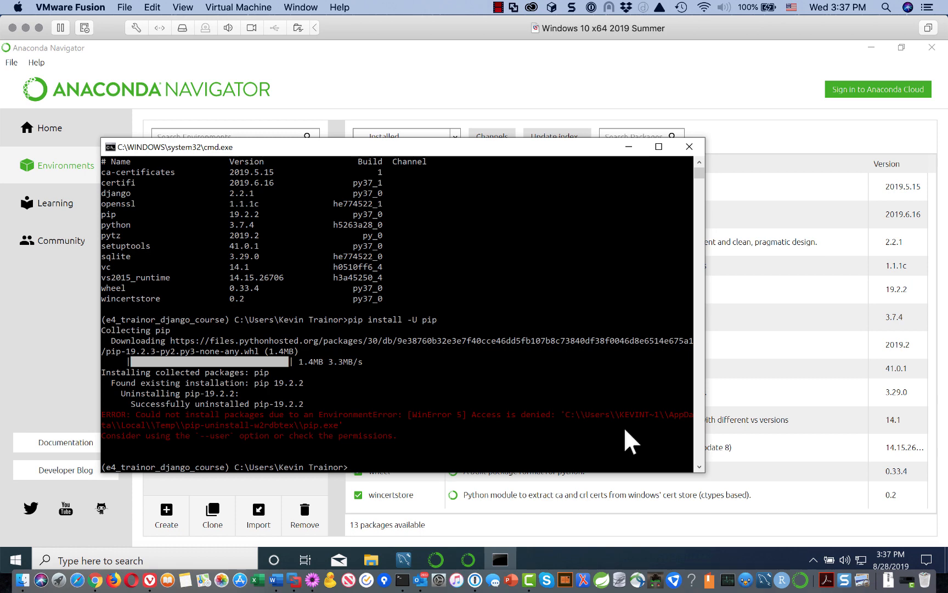
pyautogui.write('conda list')
pyautogui.press('Return')
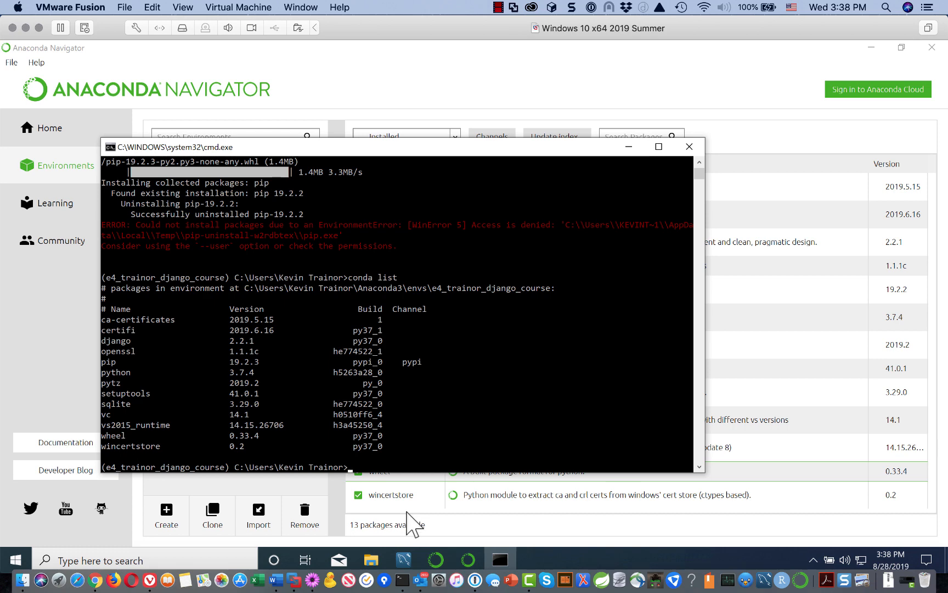
# Run pip install django~=2.2 in the Django course environment's terminal.
pyautogui.write('pip install django')
pyautogui.write('==2.2.1')
pyautogui.press('BackSpace')
pyautogui.write('4')
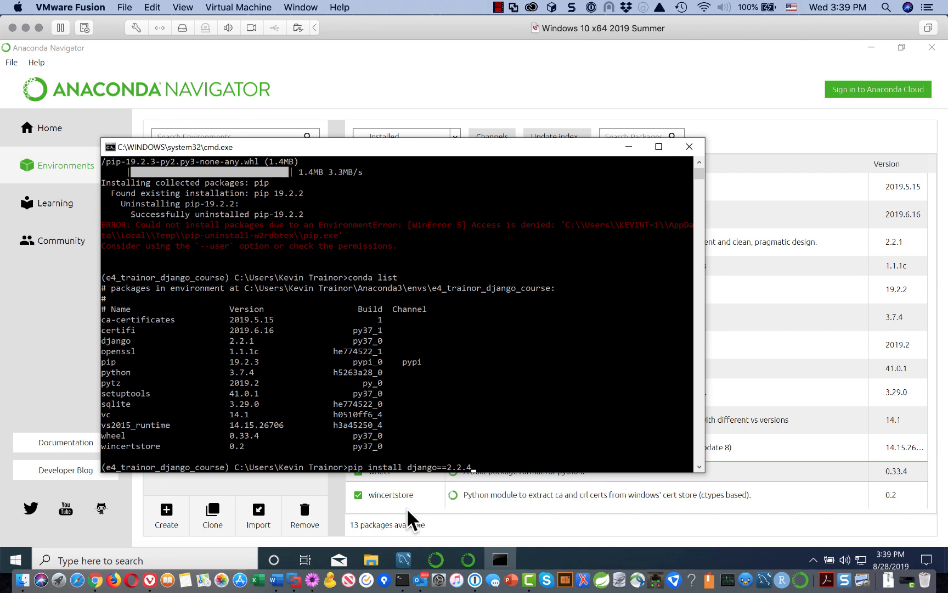
pyautogui.press('BackSpace')
pyautogui.press('BackSpace')
pyautogui.press('BackSpace')
pyautogui.press('BackSpace')
pyautogui.press('BackSpace')
pyautogui.press('BackSpace')
pyautogui.press('BackSpace')
pyautogui.write('~=2.2')
pyautogui.press('Return')
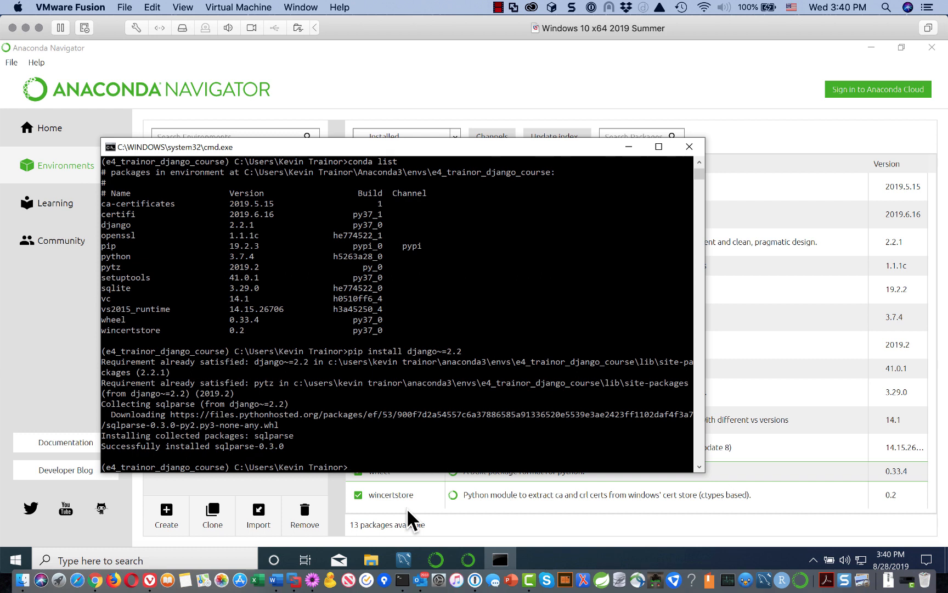
pyautogui.press('Up')
pyautogui.press('BackSpace')
pyautogui.press('BackSpace')
pyautogui.press('BackSpace')
pyautogui.press('BackSpace')
pyautogui.press('BackSpace')
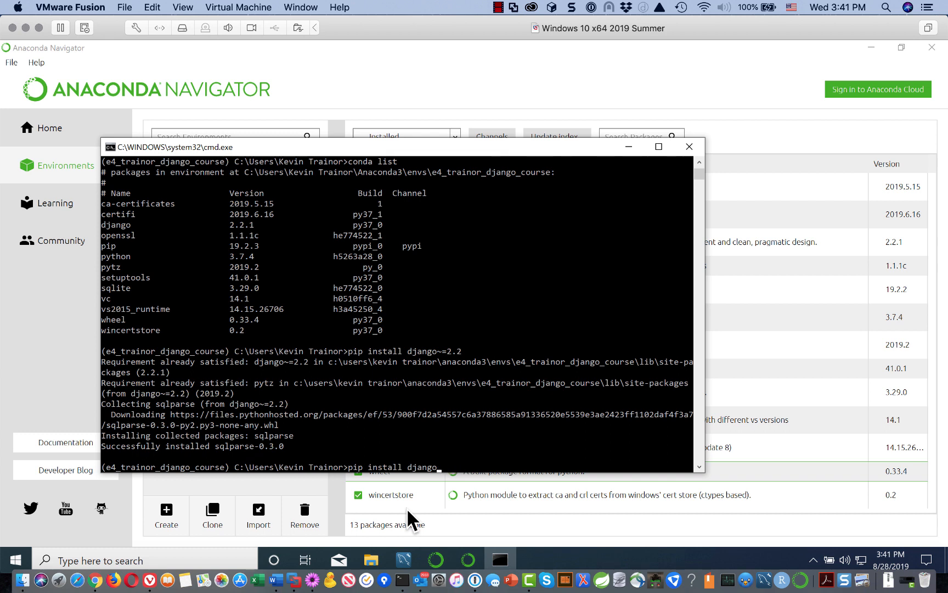
pyautogui.write('==')
pyautogui.press('BackSpace')
pyautogui.press('BackSpace')
pyautogui.press('BackSpace')
pyautogui.press('BackSpace')
pyautogui.press('BackSpace')
pyautogui.press('BackSpace')
pyautogui.press('BackSpace')
pyautogui.press('BackSpace')
pyautogui.press('BackSpace')
pyautogui.press('BackSpace')
pyautogui.press('BackSpace')
pyautogui.press('BackSpace')
pyautogui.press('BackSpace')
pyautogui.press('BackSpace')
pyautogui.press('BackSpace')
pyautogui.press('BackSpace')
pyautogui.press('BackSpace')
pyautogui.press('BackSpace')
pyautogui.press('BackSpace')
pyautogui.write('conda list')
# Try to install Django 2.4 by running pip install django==2.4.
pyautogui.press('Up')
pyautogui.press('BackSpace')
pyautogui.press('BackSpace')
pyautogui.press('BackSpace')
pyautogui.press('BackSpace')
pyautogui.press('BackSpace')
pyautogui.write('==2.4')
pyautogui.press('Return')
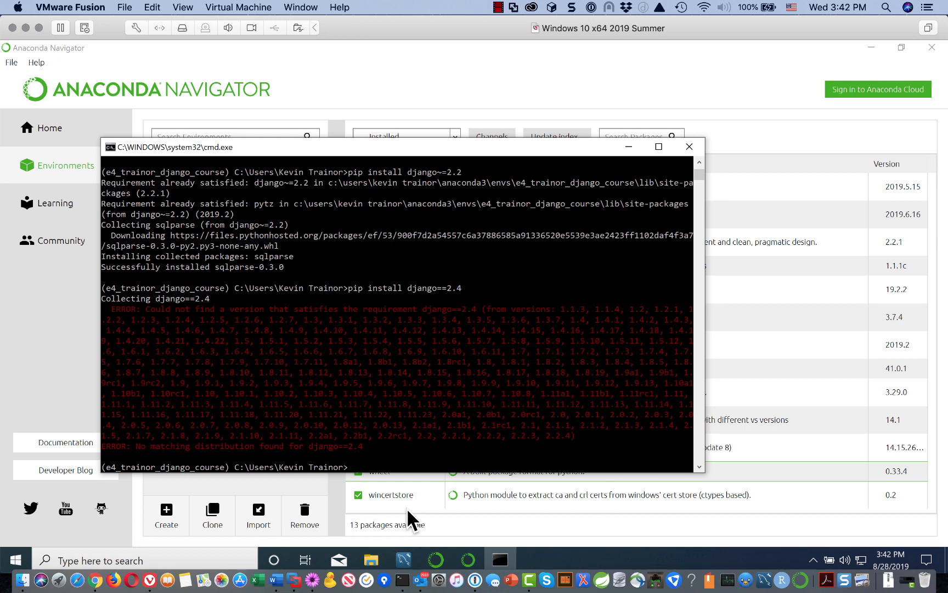
# Upgrade Django to version 2.2.4 by running pip install django==2.2.4.
pyautogui.press('Up')
pyautogui.press('BackSpace')
pyautogui.write('2.2.4')
pyautogui.press('Return')
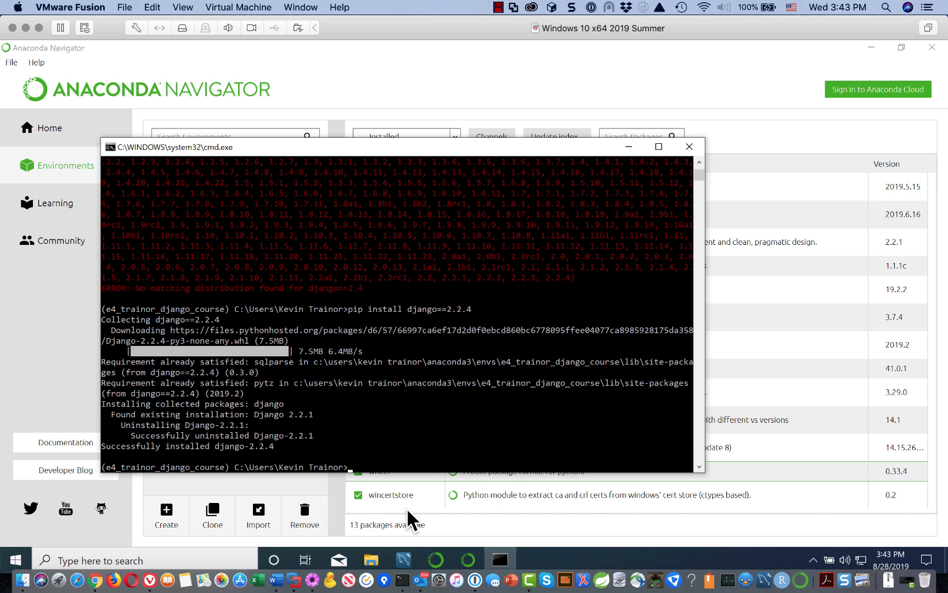
# List the environment's packages with conda list to check the Django version, and exit the terminal.
pyautogui.write('conda list')
pyautogui.press('Return')
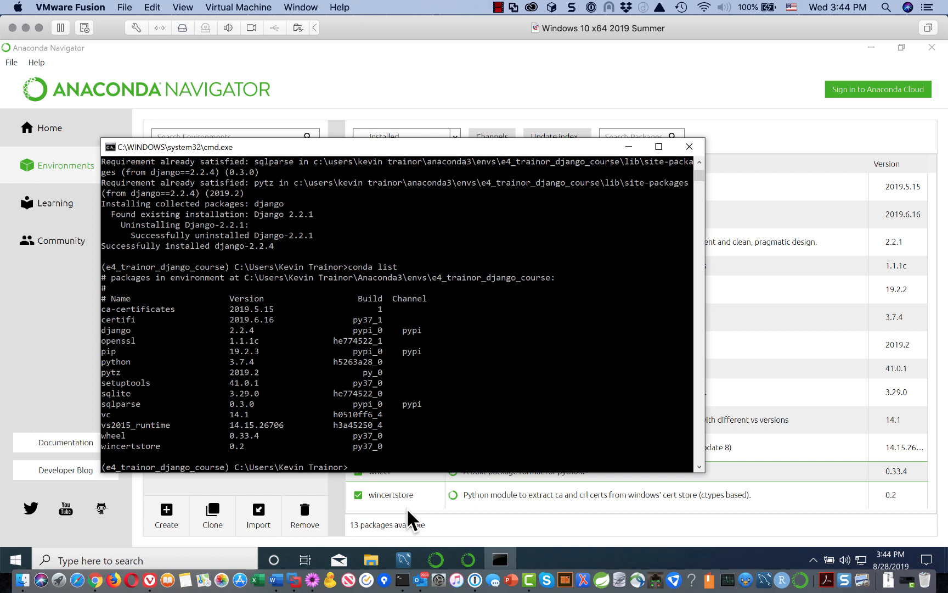
pyautogui.write('exit')
pyautogui.press('Return')
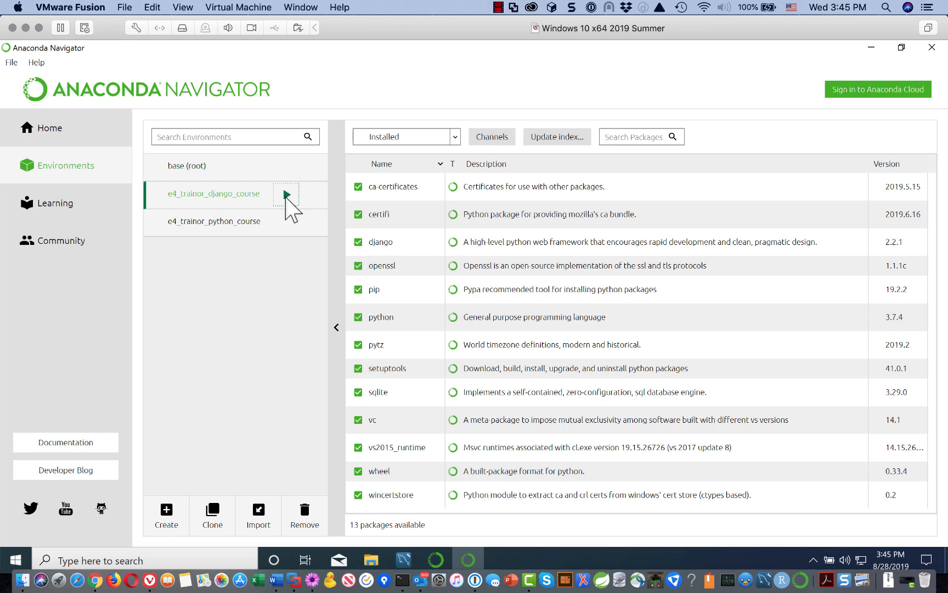
# Reopen a terminal from the Django course environment and check its packages with conda list.
pyautogui.click(286, 196)
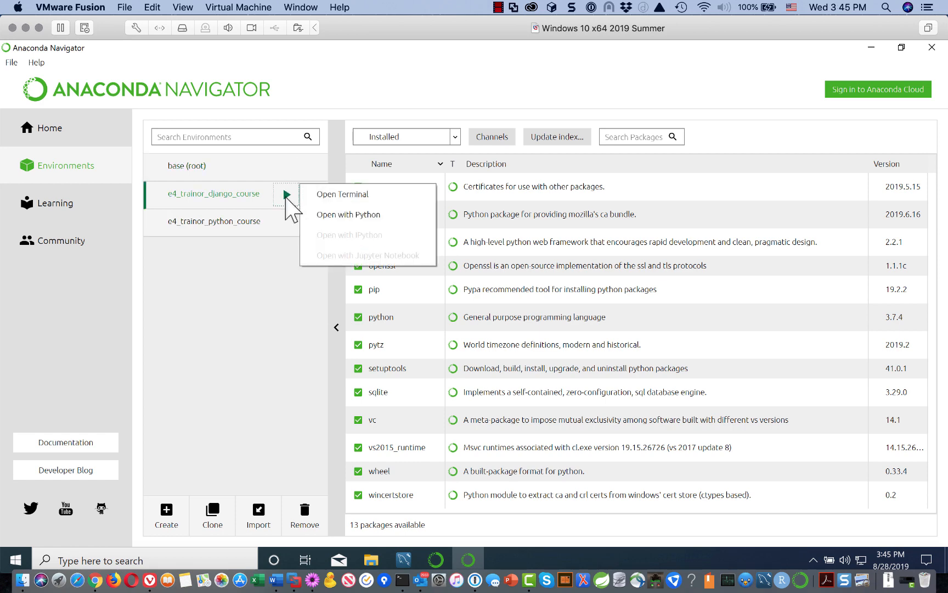
pyautogui.click(323, 203)
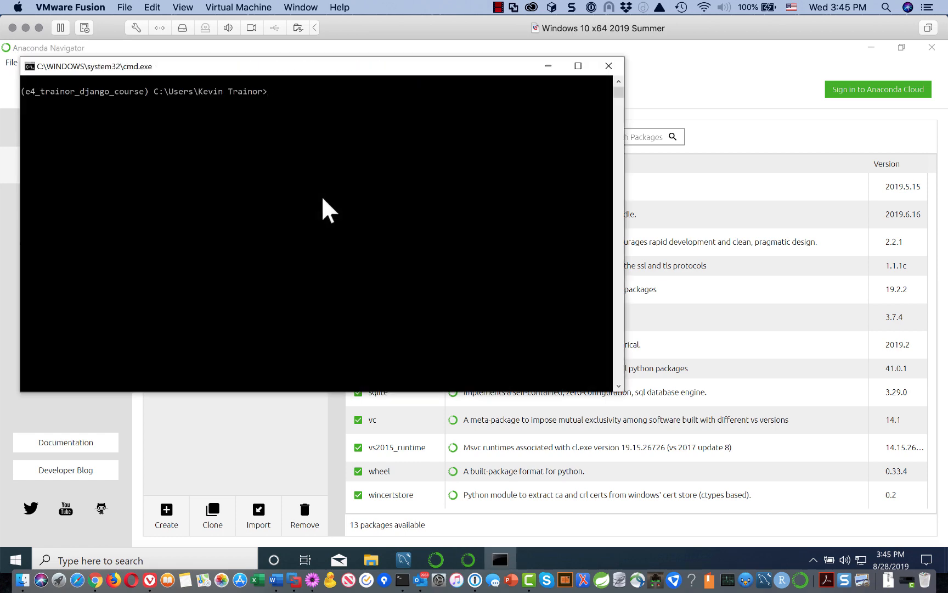
pyautogui.write('conda list')
pyautogui.press('Return')
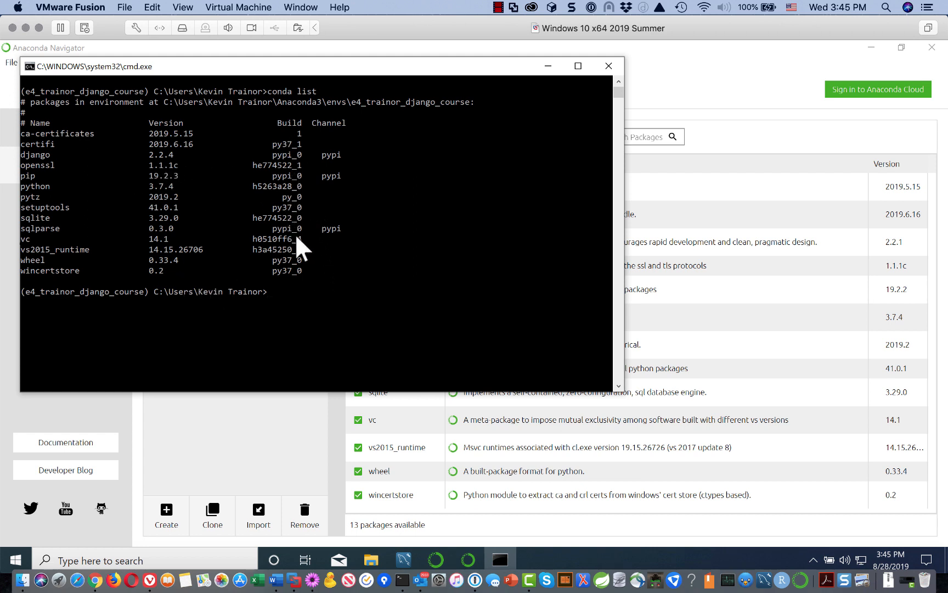
# Exit the environment's terminal and close Anaconda Navigator.
pyautogui.write('exit')
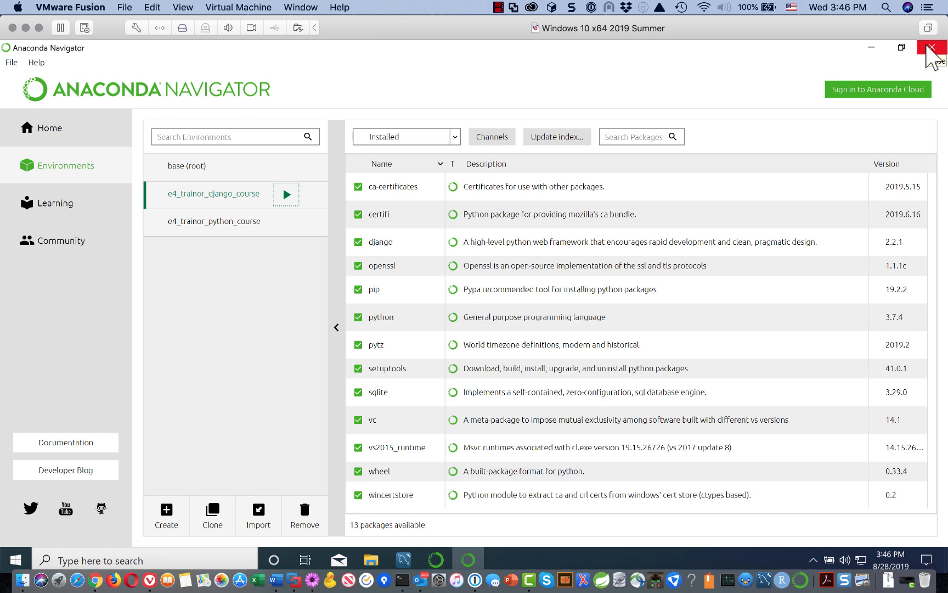
pyautogui.click(931, 50)
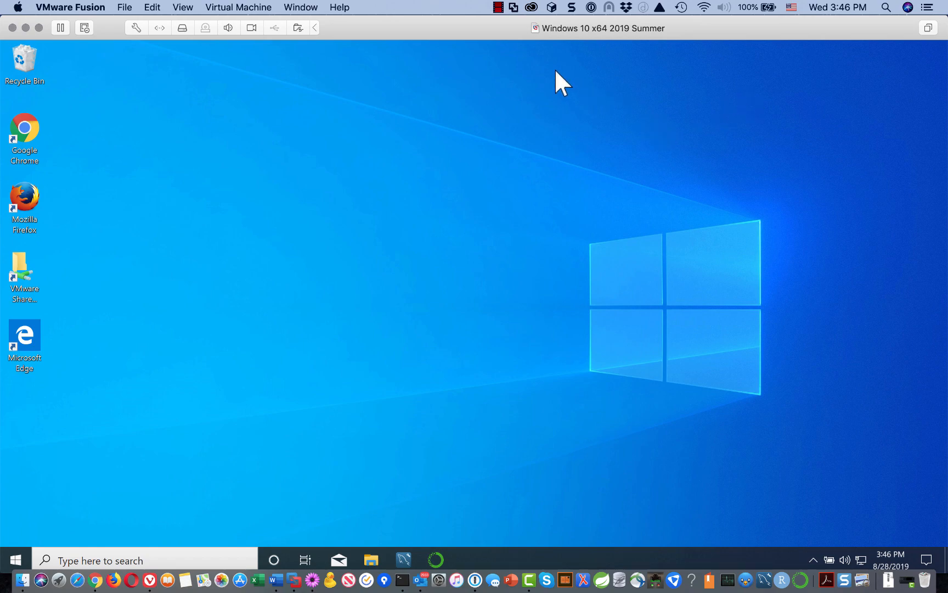
pyautogui.click(499, 7)
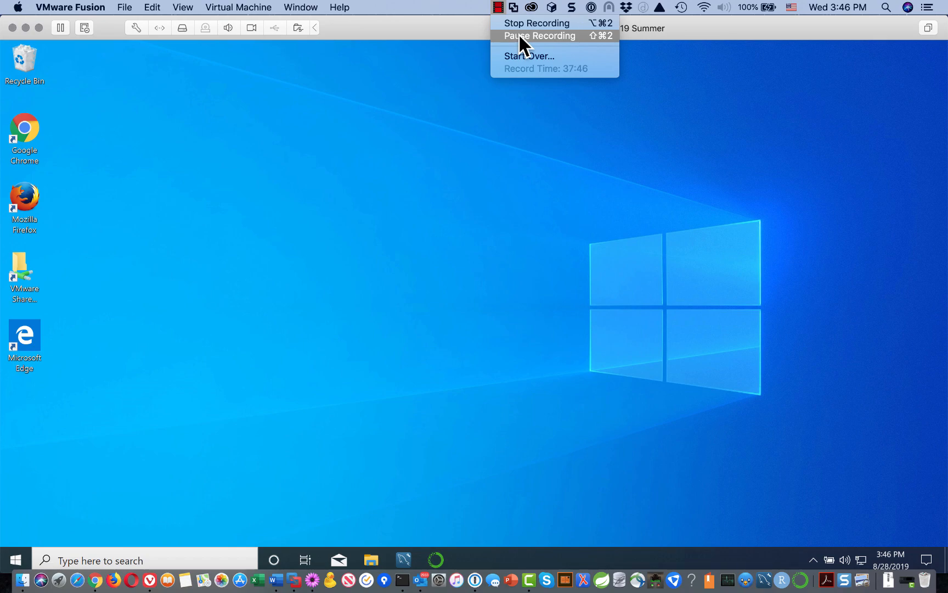